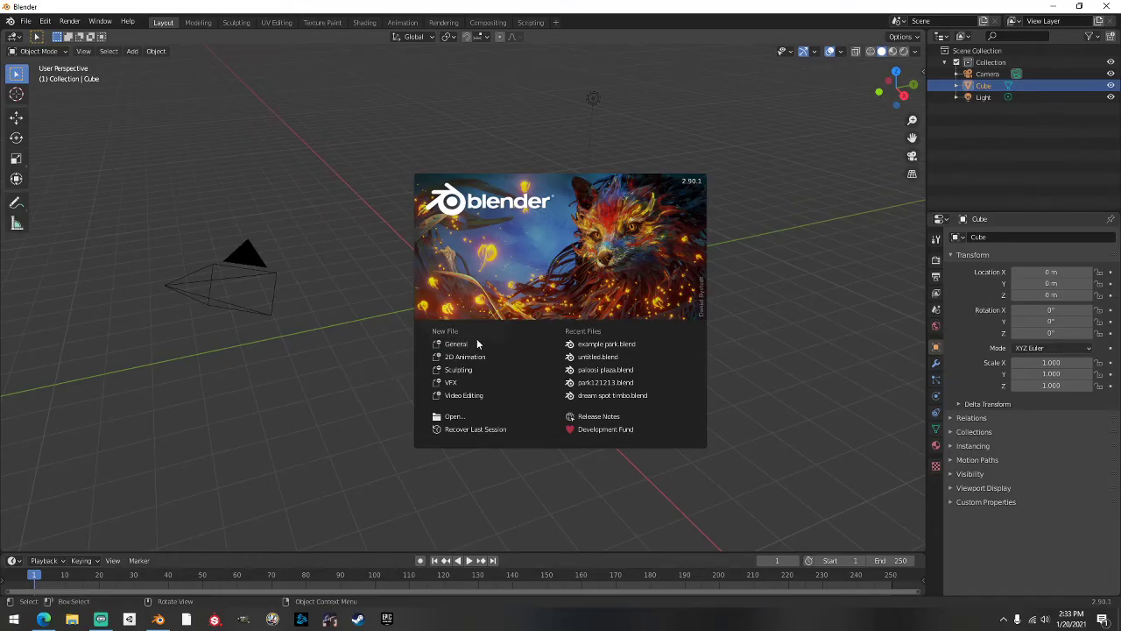
Close the splash screen and delete the default Camera, Cube and Light
{"action": "left_click", "coordinate": [338, 317]}
{"action": "left_click", "coordinate": [225, 265]}
{"action": "key", "text": "Delete"}
{"action": "left_click", "coordinate": [457, 291]}
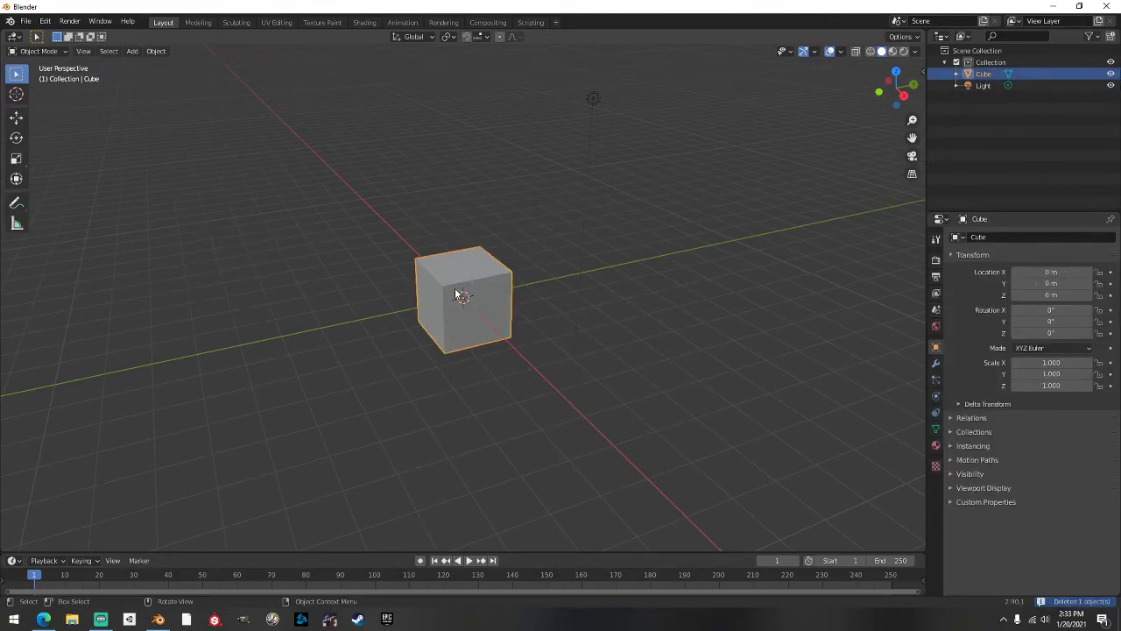
{"action": "key", "text": "Delete"}
{"action": "left_click", "coordinate": [596, 98]}
{"action": "key", "text": "Delete"}
Import the skater FBX file from D:\Documents Data Drive\SkaterModel
{"action": "left_click", "coordinate": [25, 21]}
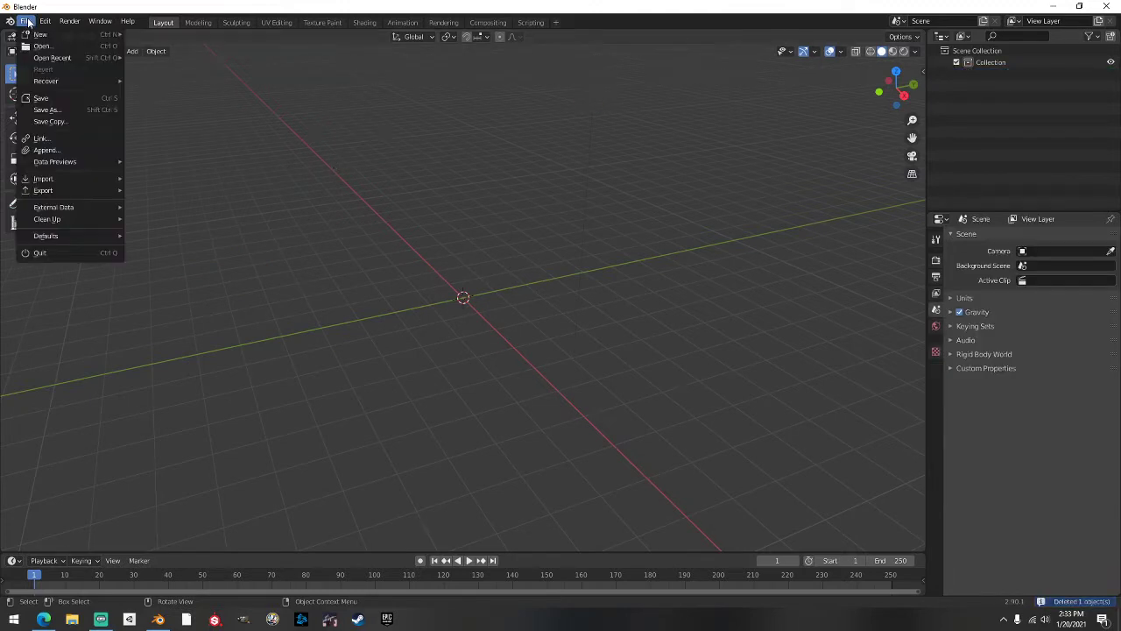
{"action": "mouse_move", "coordinate": [88, 179]}
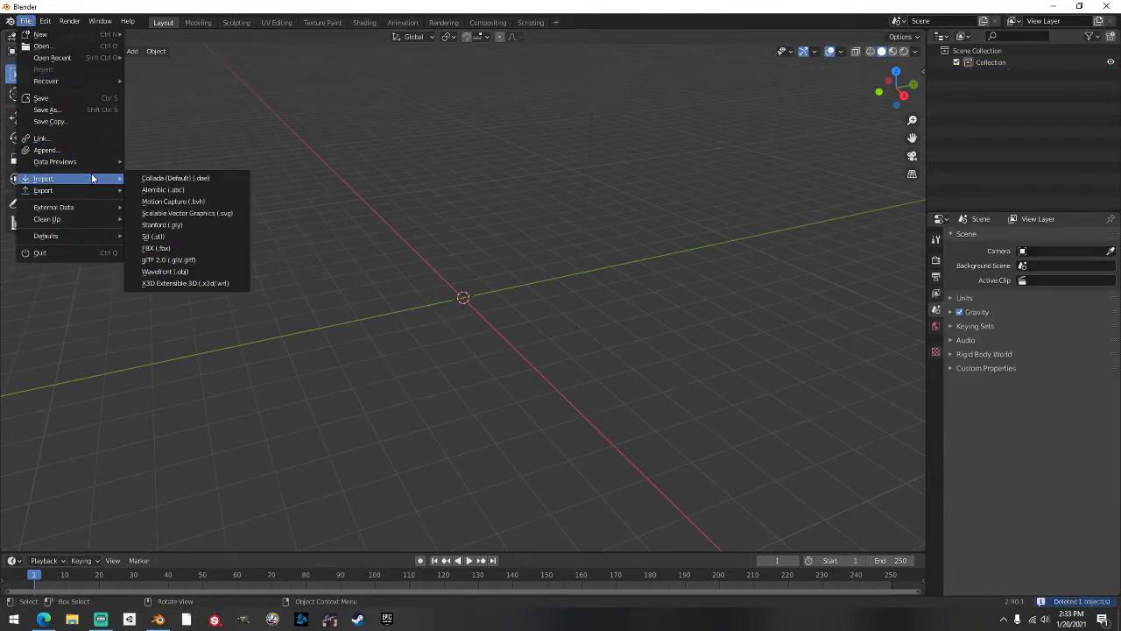
{"action": "left_click", "coordinate": [190, 248]}
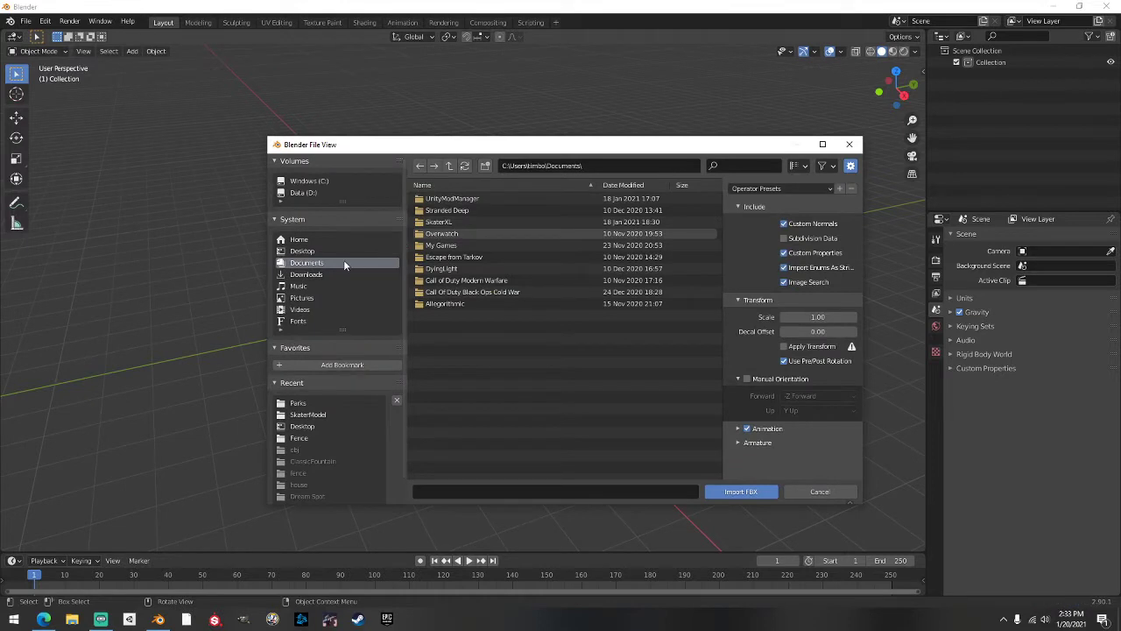
{"action": "left_click", "coordinate": [315, 192]}
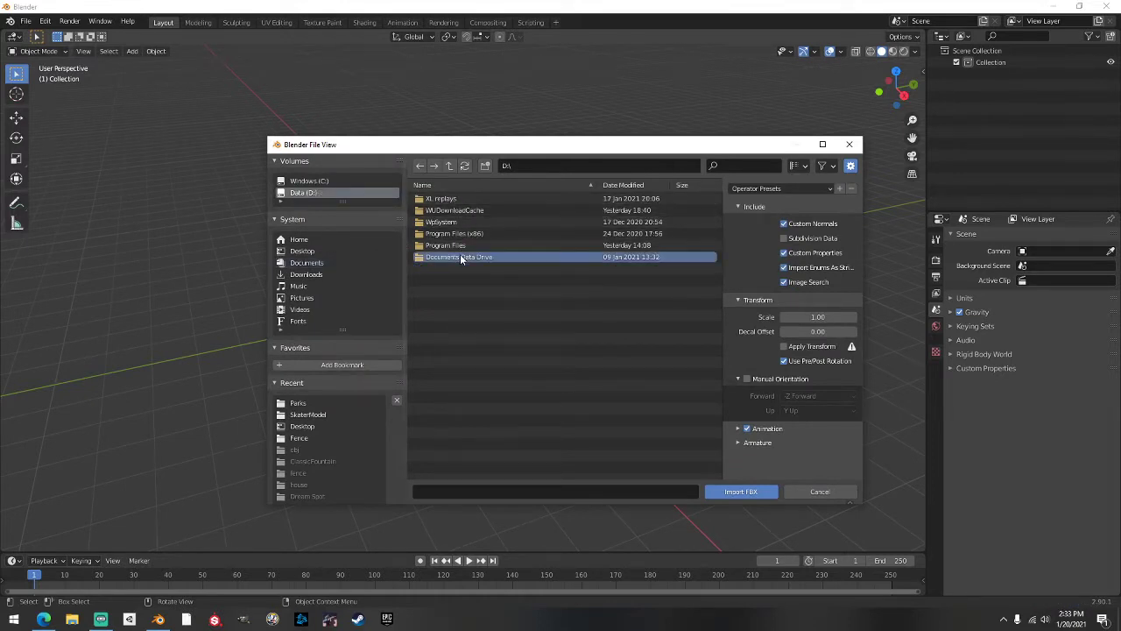
{"action": "left_click", "coordinate": [459, 256]}
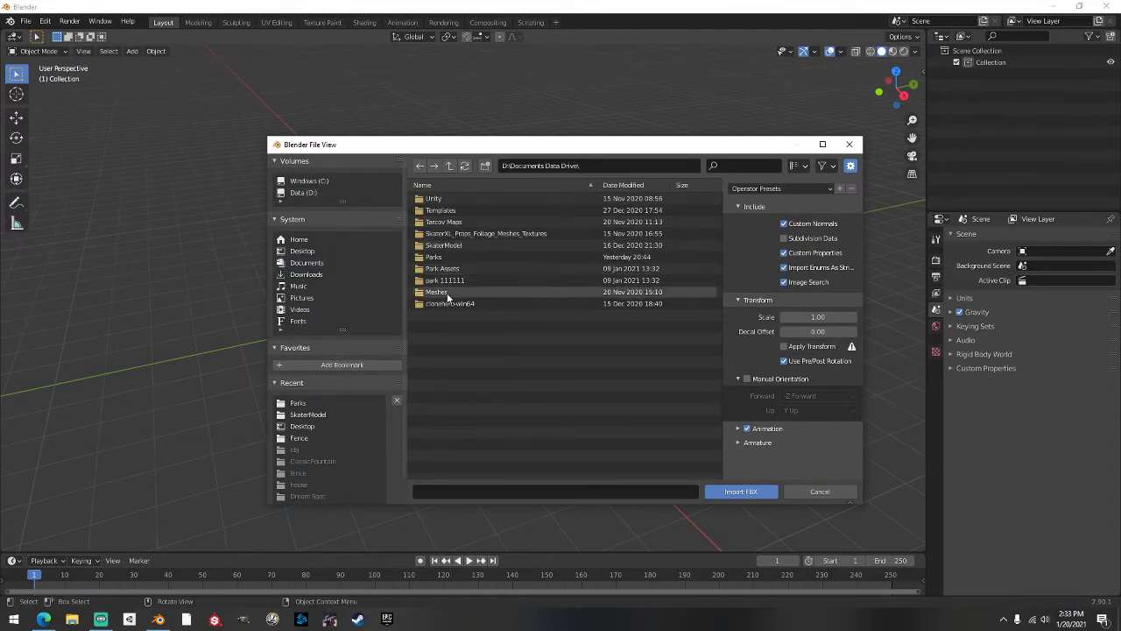
{"action": "left_click", "coordinate": [459, 246]}
{"action": "double_click", "coordinate": [464, 211]}
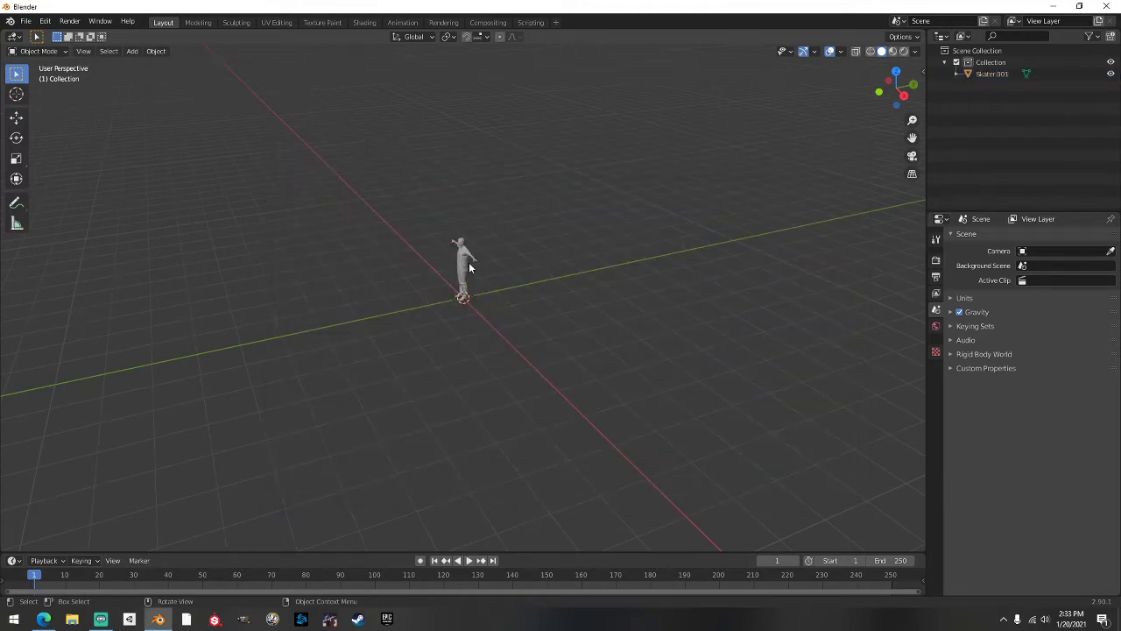
Move the skater model 6.4965 m along Y, away from the origin
{"action": "left_click", "coordinate": [469, 262]}
{"action": "key", "text": "g"}
{"action": "key", "text": "y"}
{"action": "left_click", "coordinate": [659, 230]}
{"action": "left_click", "coordinate": [592, 240]}
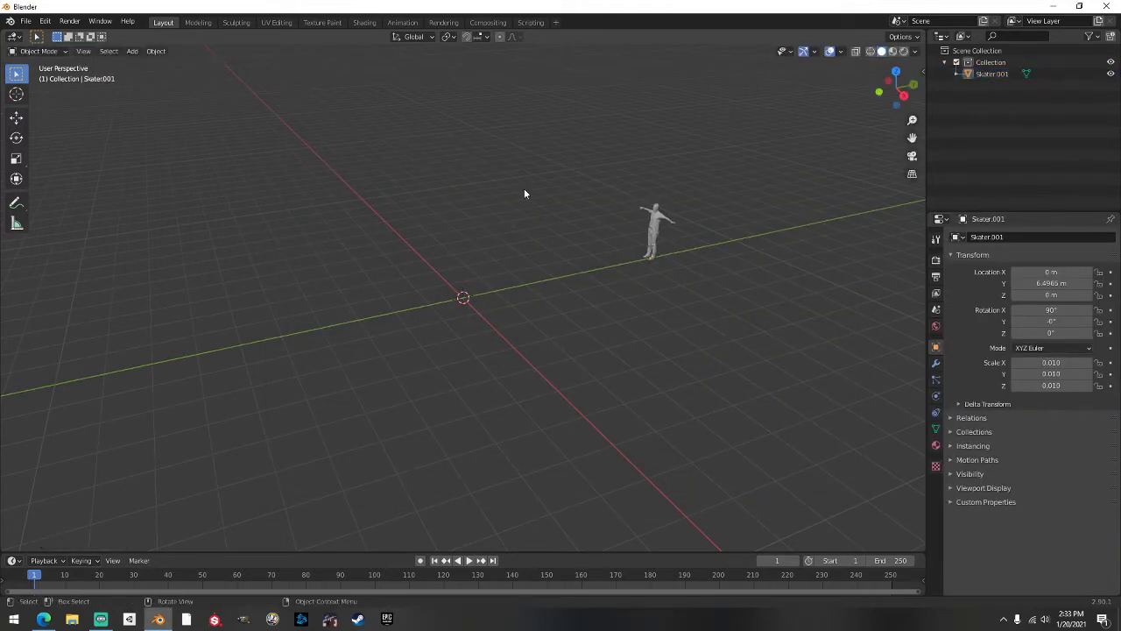
Set the snapping target to Vertex
{"action": "left_click", "coordinate": [485, 37]}
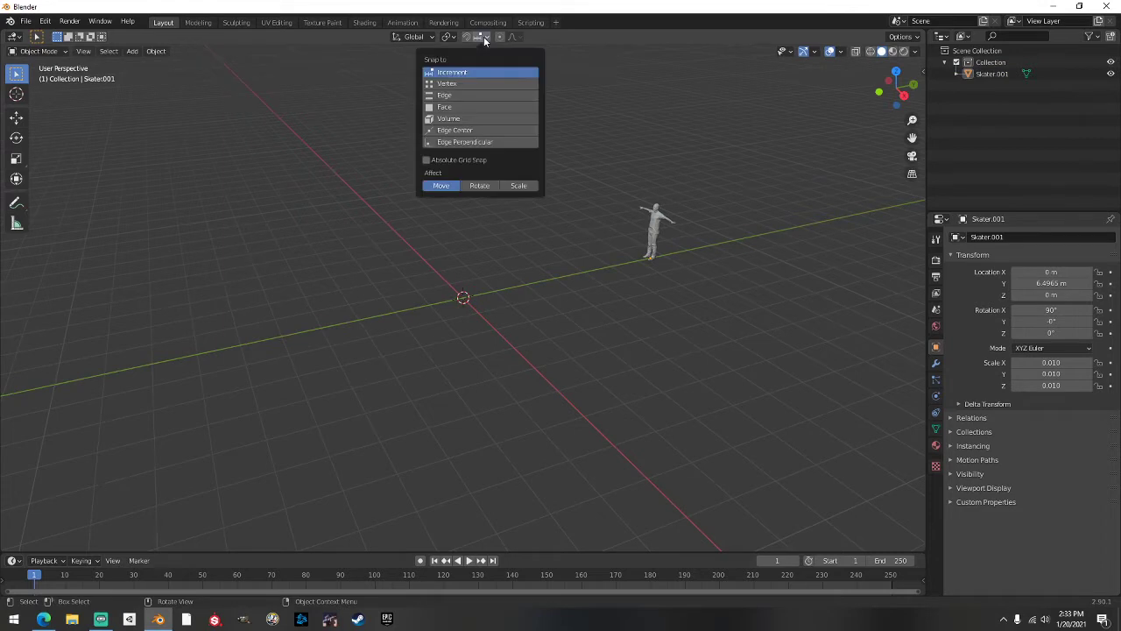
{"action": "left_click", "coordinate": [449, 84]}
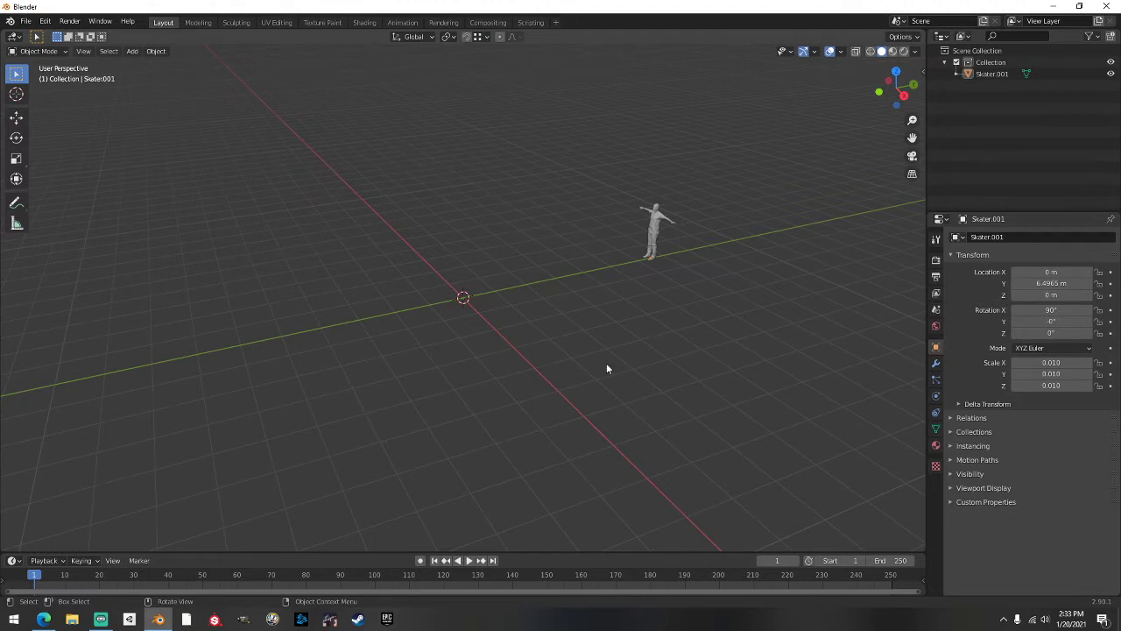
{"action": "left_click", "coordinate": [478, 38]}
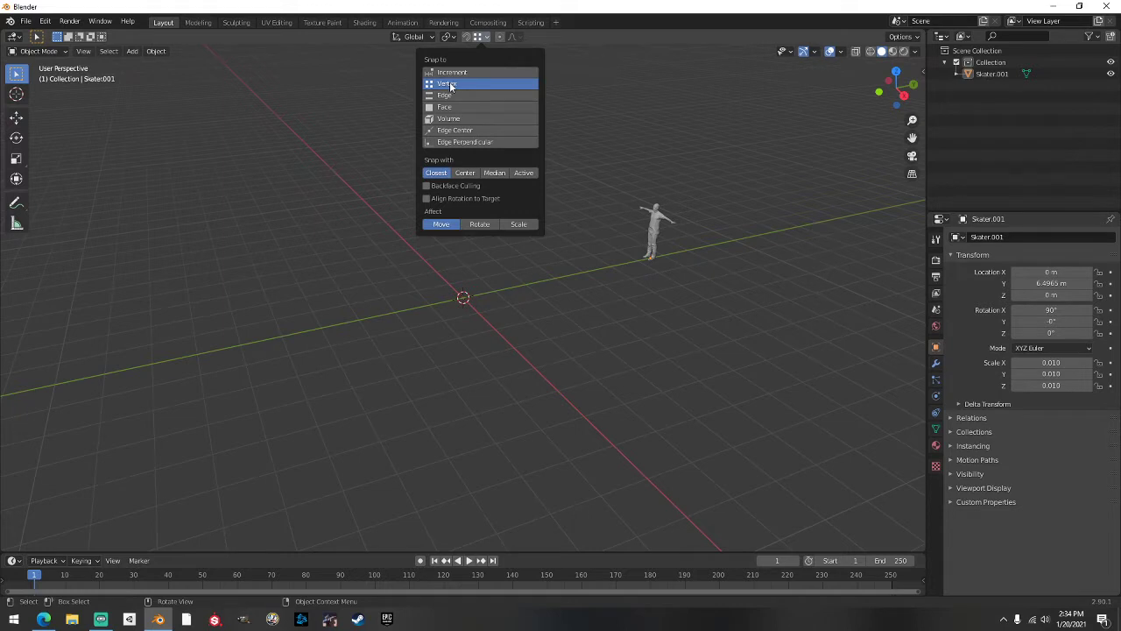
Orbit the view and bring up the Shift+A Add menu's Mesh list
{"action": "middle_click_drag", "start_coordinate": [323, 188], "coordinate": [538, 180]}
{"action": "middle_click_drag", "start_coordinate": [558, 110], "coordinate": [481, 257]}
{"action": "middle_click_drag", "start_coordinate": [482, 328], "coordinate": [485, 328]}
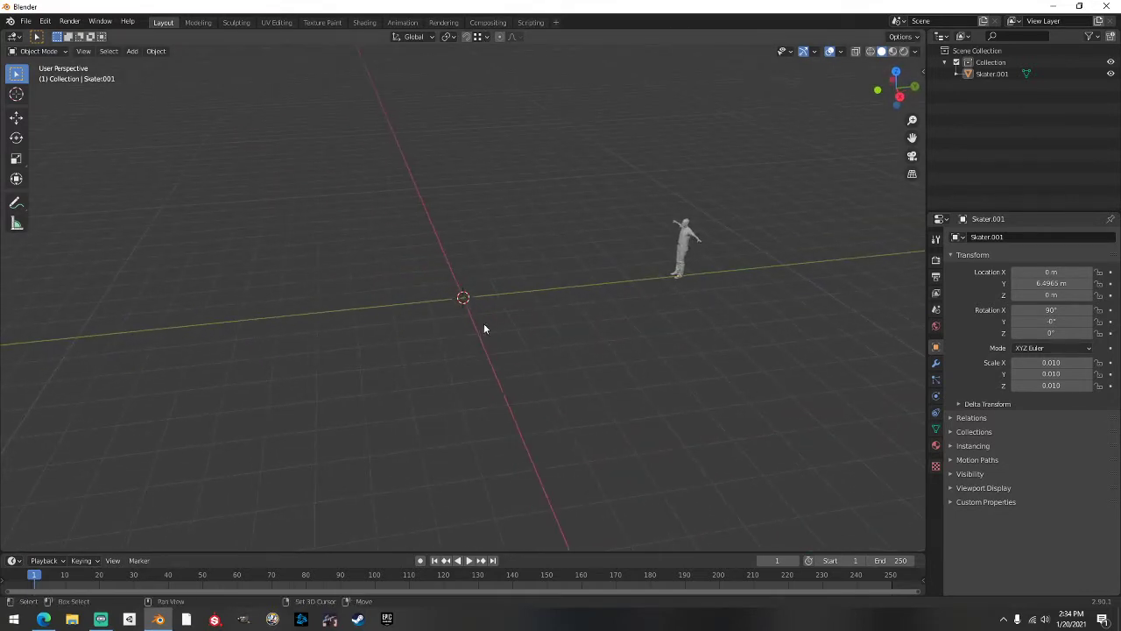
{"action": "key", "text": "shift+a"}
{"action": "mouse_move", "coordinate": [484, 324]}
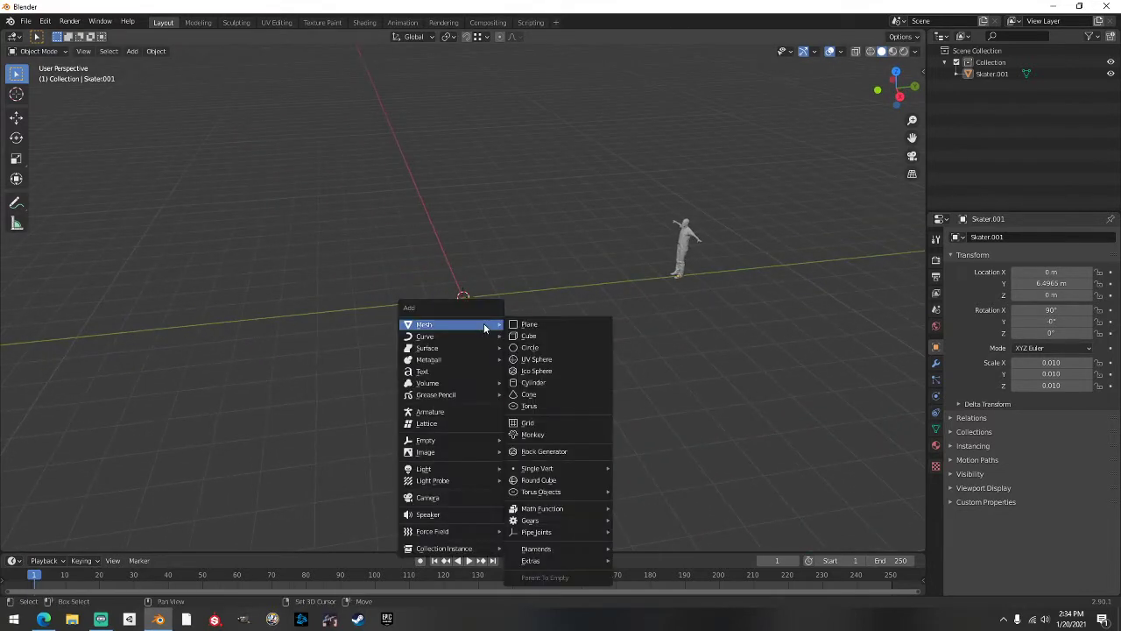
Add a plane at the scene origin
{"action": "left_click", "coordinate": [552, 323]}
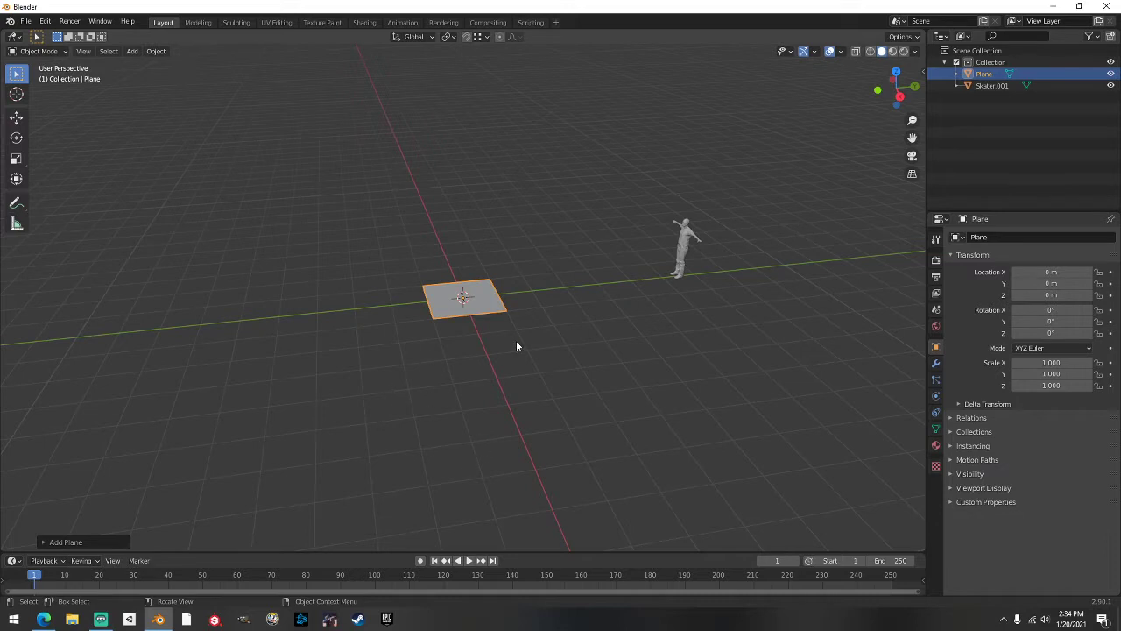
{"action": "mouse_move", "coordinate": [648, 307]}
{"action": "middle_mouse_down"}
{"action": "mouse_move", "coordinate": [615, 309]}
{"action": "mouse_move", "coordinate": [645, 306]}
{"action": "middle_mouse_up"}
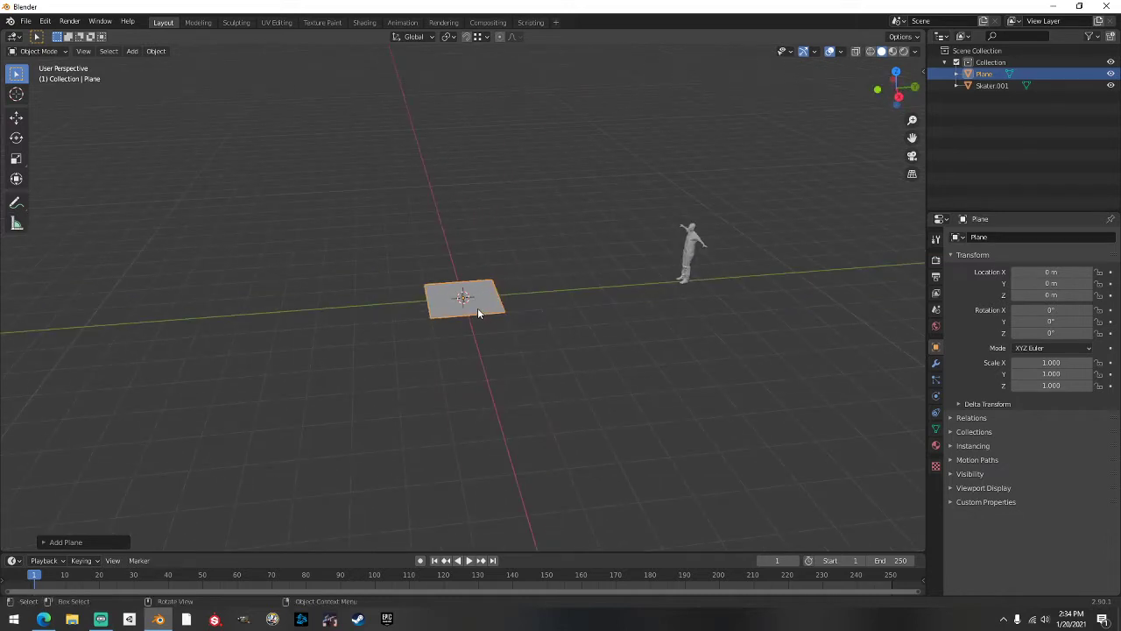
{"action": "left_click", "coordinate": [532, 354]}
{"action": "middle_click_drag", "start_coordinate": [532, 354], "coordinate": [389, 245]}
{"action": "left_click", "coordinate": [490, 286]}
In edge select mode, raise one edge of the plane straight up along Z
{"action": "key", "text": "Tab"}
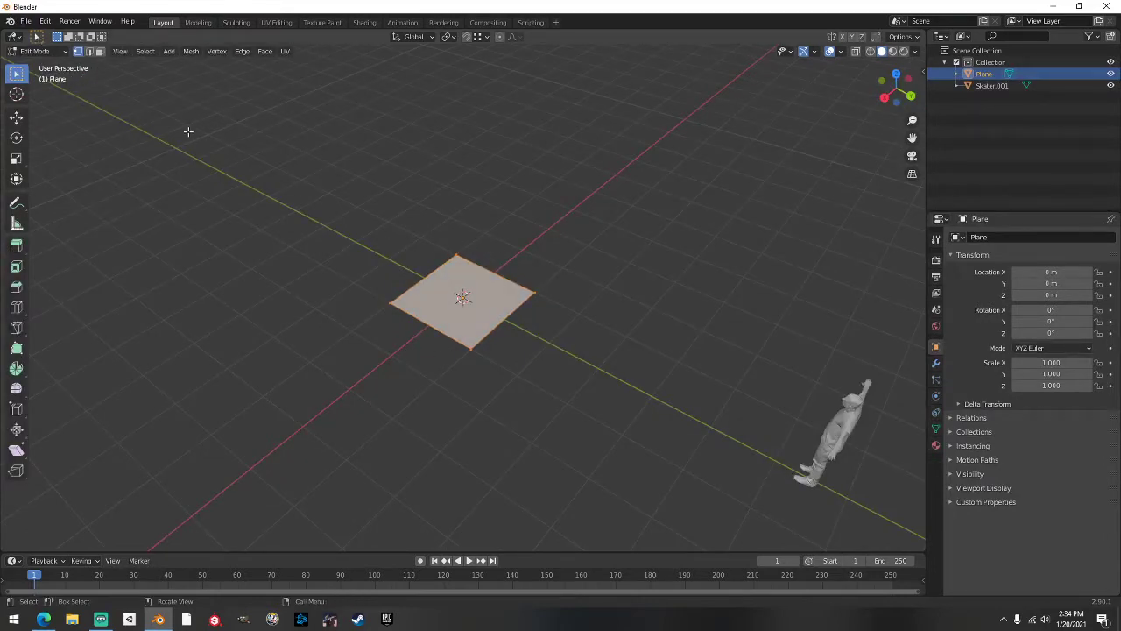
{"action": "left_click", "coordinate": [89, 50]}
{"action": "key", "text": "alt+a"}
{"action": "middle_click_drag", "start_coordinate": [631, 307], "coordinate": [529, 349]}
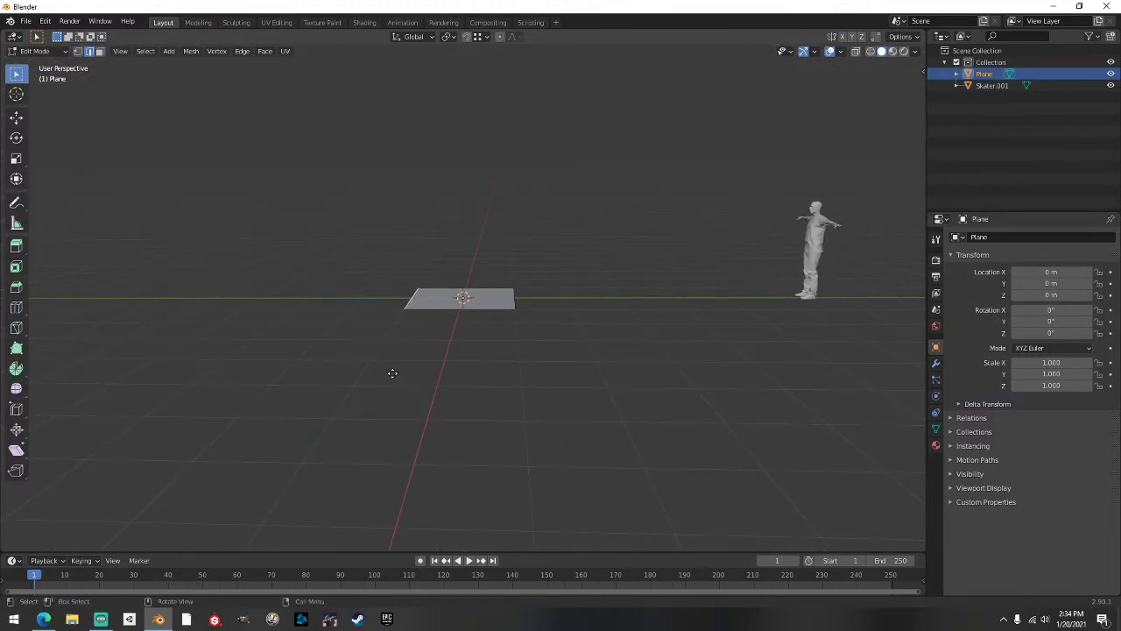
{"action": "key", "text": "g"}
{"action": "key", "text": "z"}
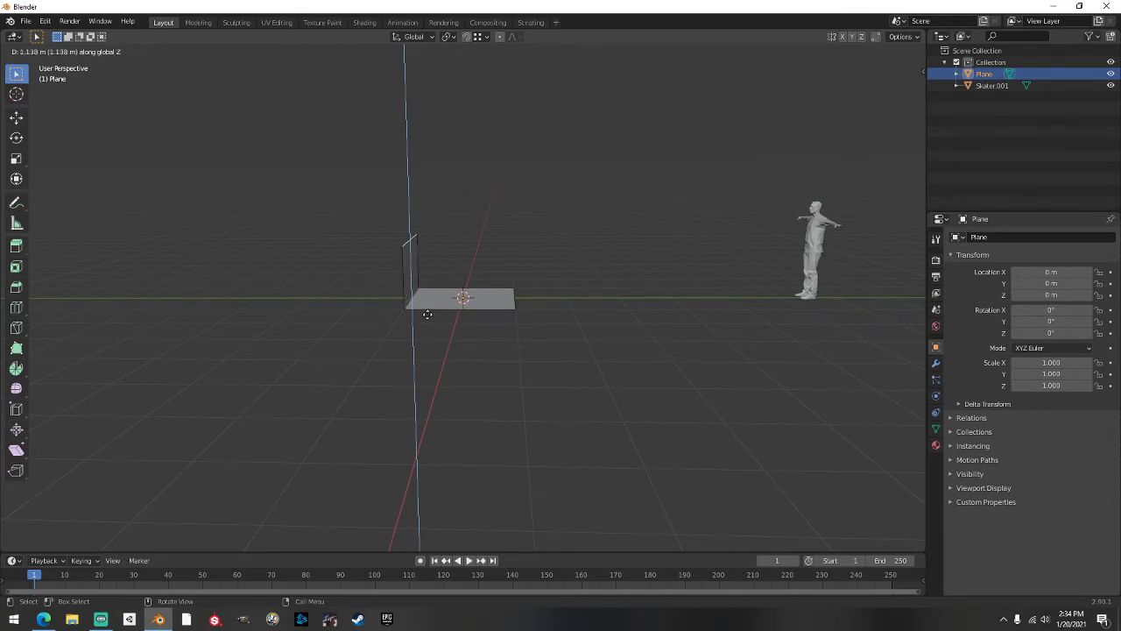
{"action": "left_click", "coordinate": [427, 314]}
{"action": "middle_click_drag", "start_coordinate": [599, 271], "coordinate": [549, 272]}
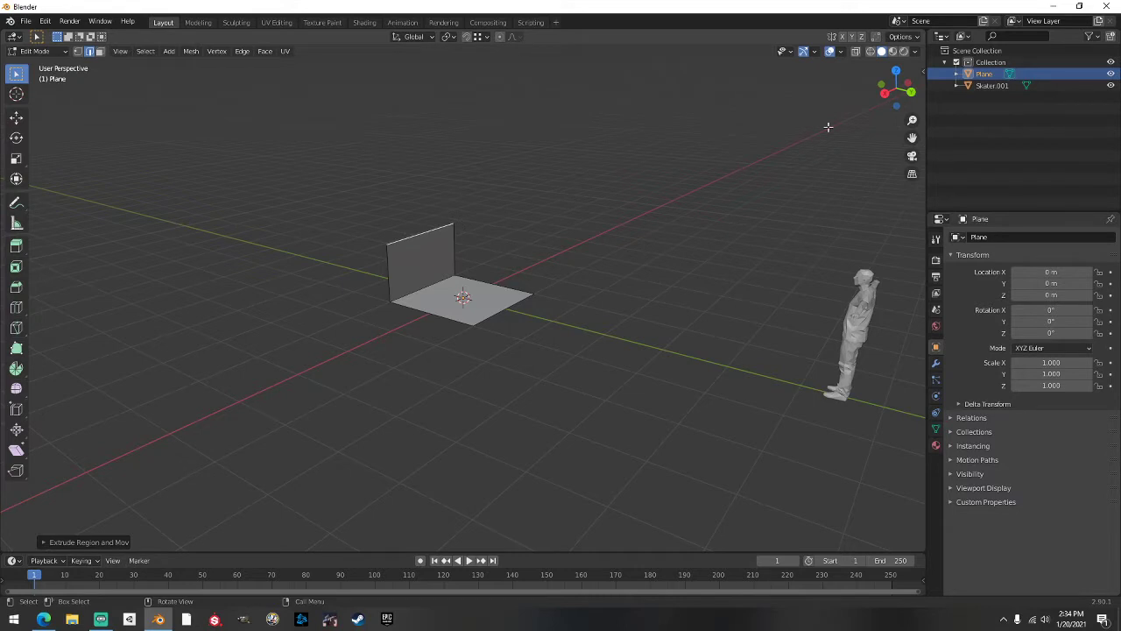
Set the wall top's Z height to 1.4 m and return to Object Mode
{"action": "left_click", "coordinate": [921, 68]}
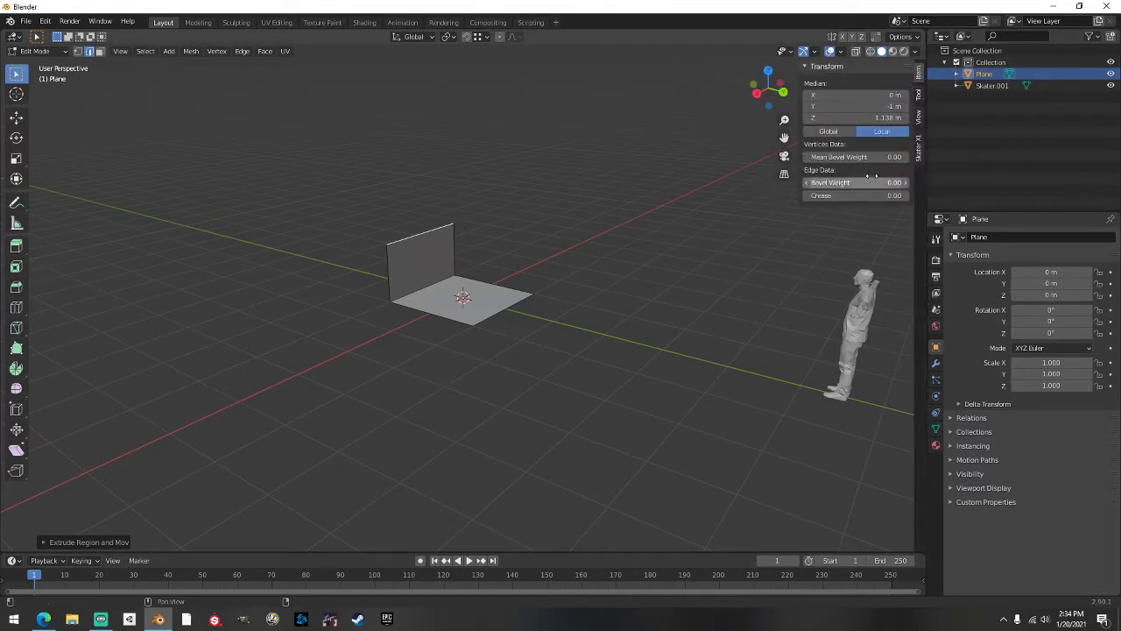
{"action": "left_click", "coordinate": [883, 117]}
{"action": "type", "text": "1"}
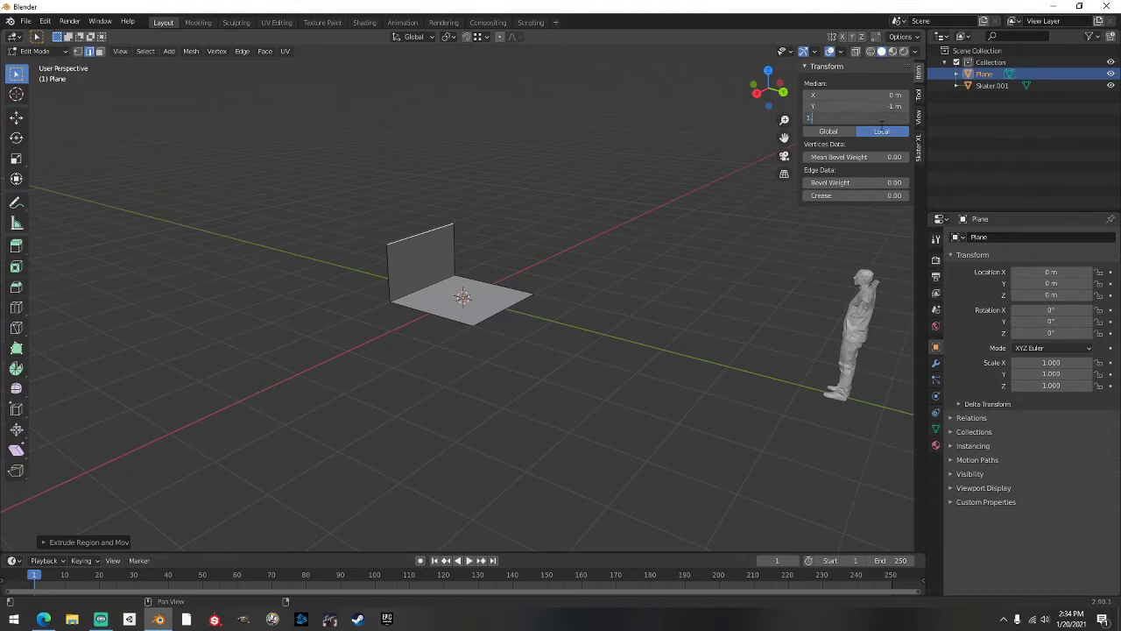
{"action": "type", "text": ".4"}
{"action": "key", "text": "Return"}
{"action": "middle_click_drag", "start_coordinate": [754, 297], "coordinate": [524, 329]}
{"action": "key", "text": "Tab"}
{"action": "middle_click_drag", "start_coordinate": [363, 282], "coordinate": [359, 304]}
{"action": "middle_click_drag", "start_coordinate": [244, 298], "coordinate": [543, 341]}
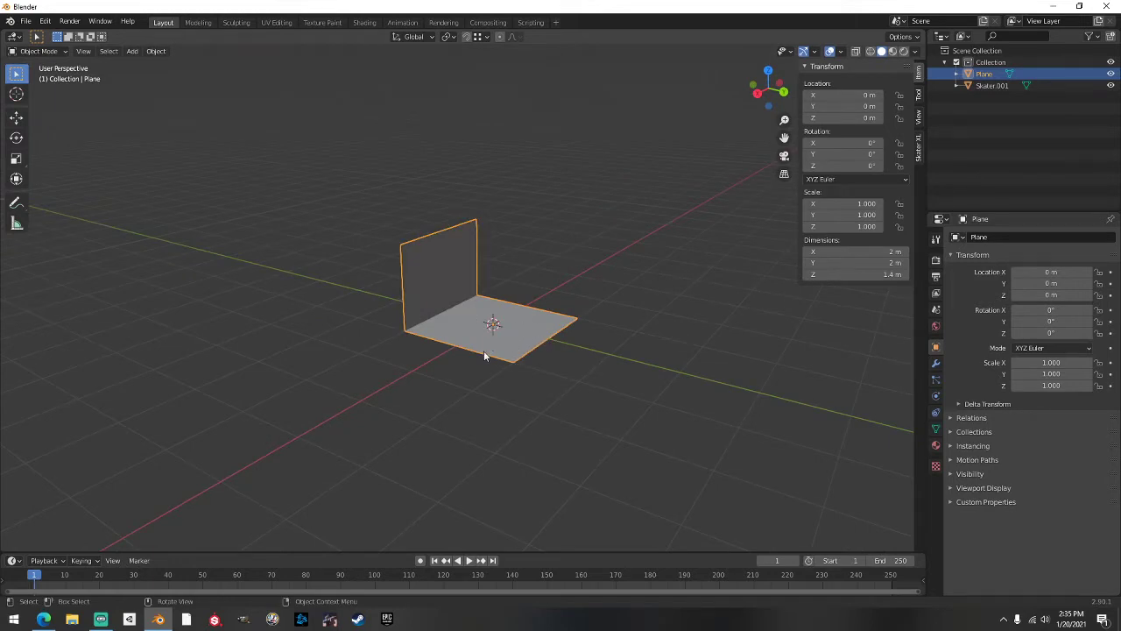
Try bevelling the wall-to-floor corner edge, cancelling both attempts
{"action": "scroll", "coordinate": [444, 296], "scroll_direction": "up", "scroll_amount": 2}
{"action": "key", "text": "Tab"}
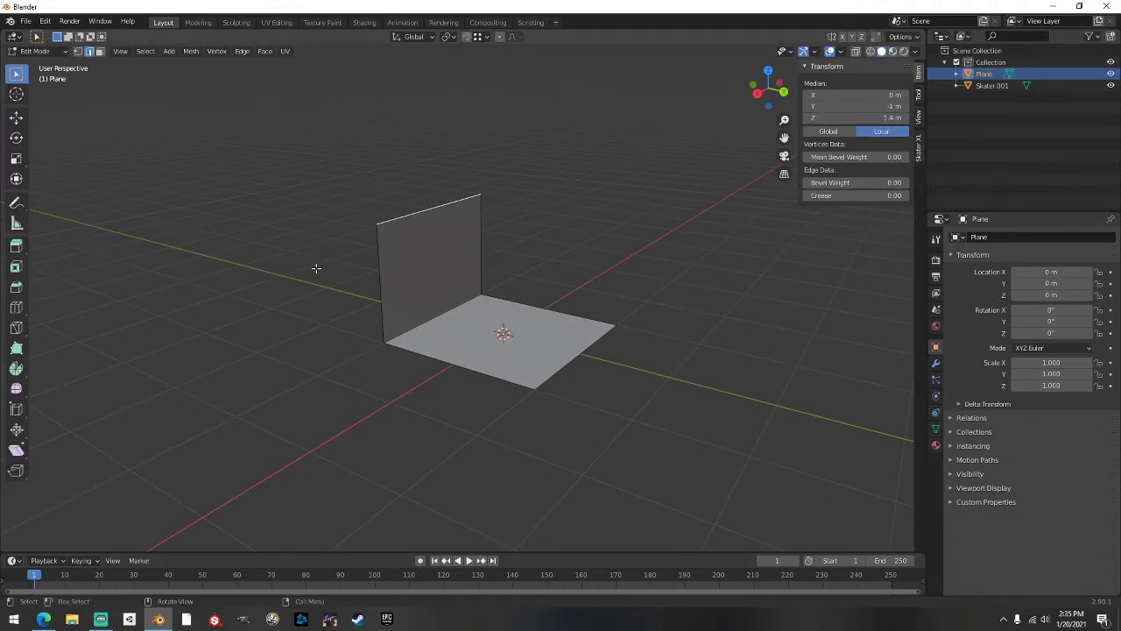
{"action": "left_click", "coordinate": [442, 320]}
{"action": "key", "text": "ctrl+b"}
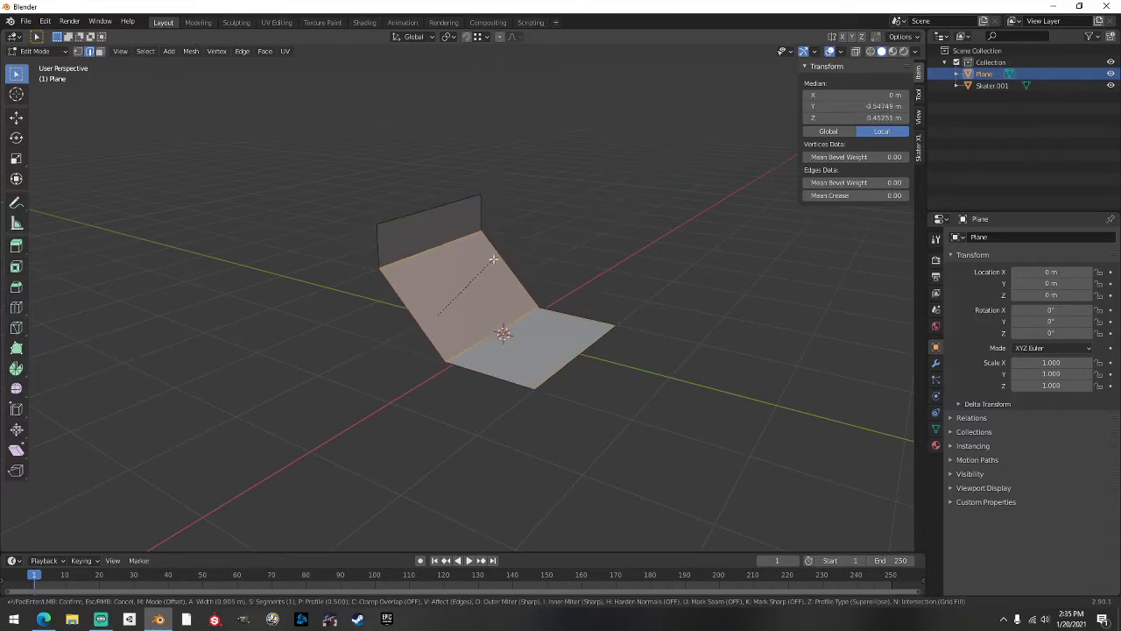
{"action": "scroll", "coordinate": [495, 258], "scroll_direction": "up", "scroll_amount": 4}
{"action": "scroll", "coordinate": [516, 243], "scroll_direction": "up", "scroll_amount": 1}
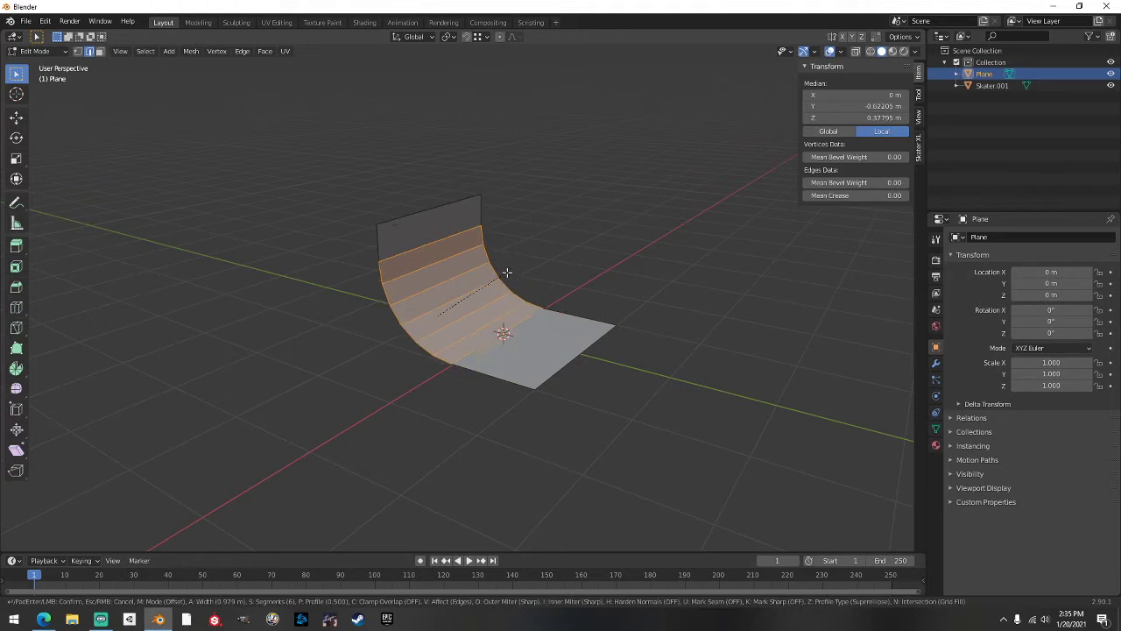
{"action": "key", "text": "Escape"}
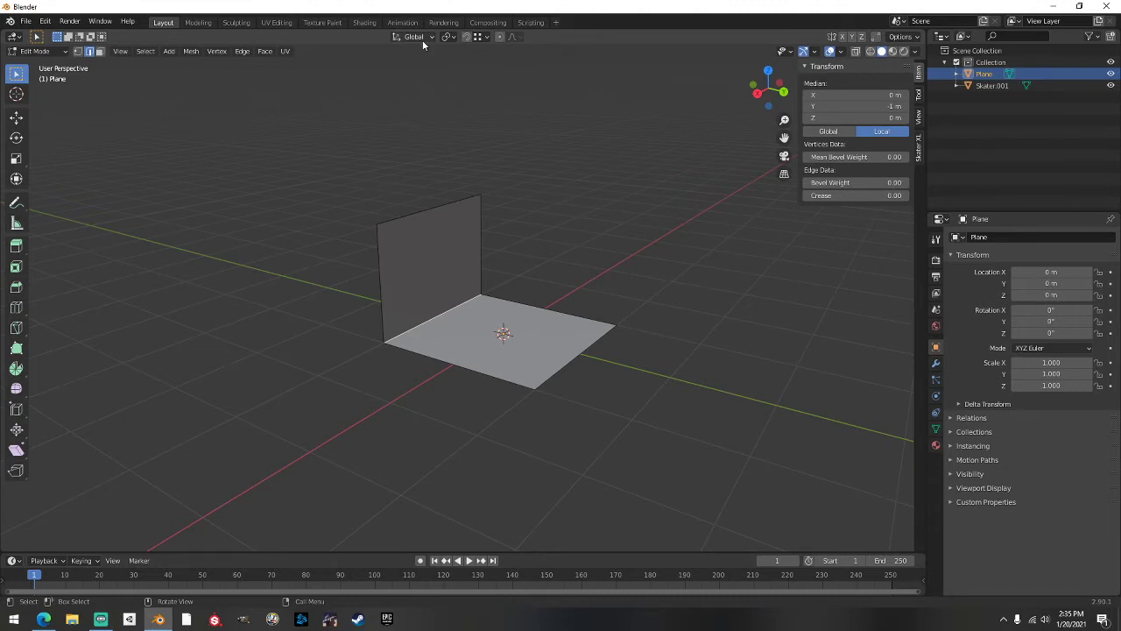
{"action": "key", "text": "ctrl+b"}
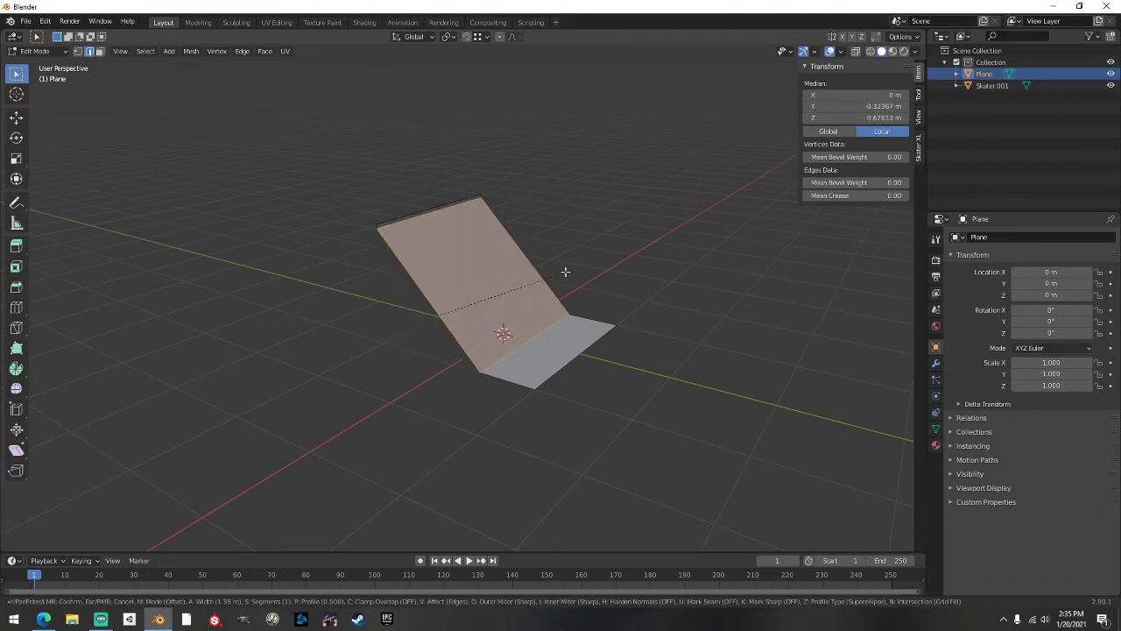
{"action": "scroll", "coordinate": [545, 290], "scroll_direction": "up", "scroll_amount": 3}
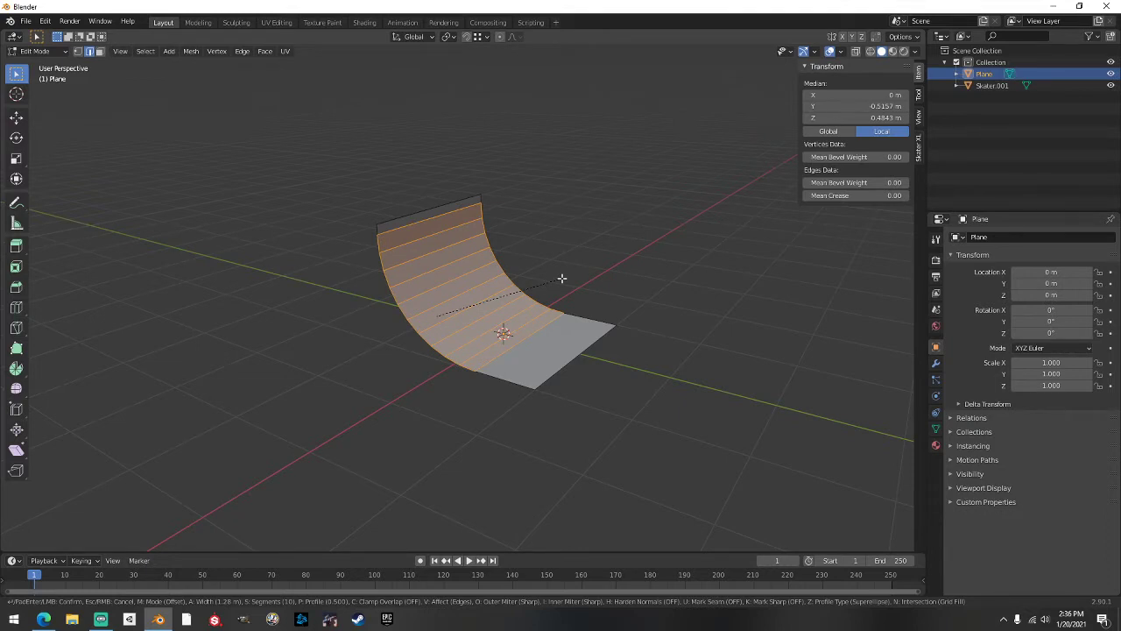
{"action": "right_click", "coordinate": [562, 279]}
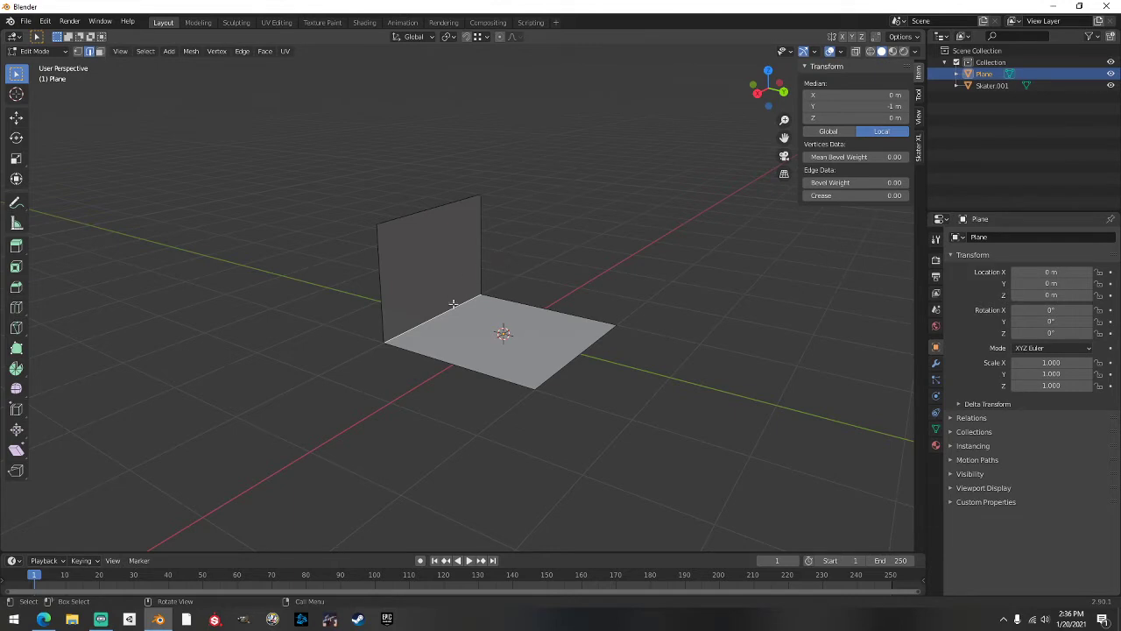
Bevel the corner edge into a smooth 6-segment curve
{"action": "left_click", "coordinate": [449, 333]}
{"action": "key", "text": "ctrl+b"}
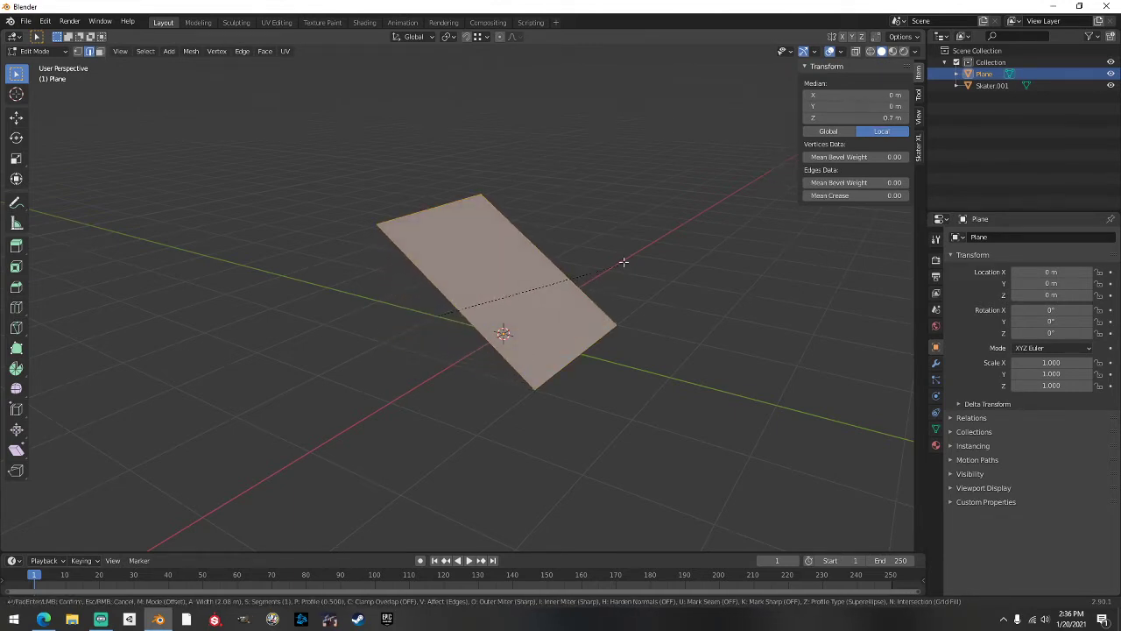
{"action": "scroll", "coordinate": [661, 232], "scroll_direction": "up", "scroll_amount": 6}
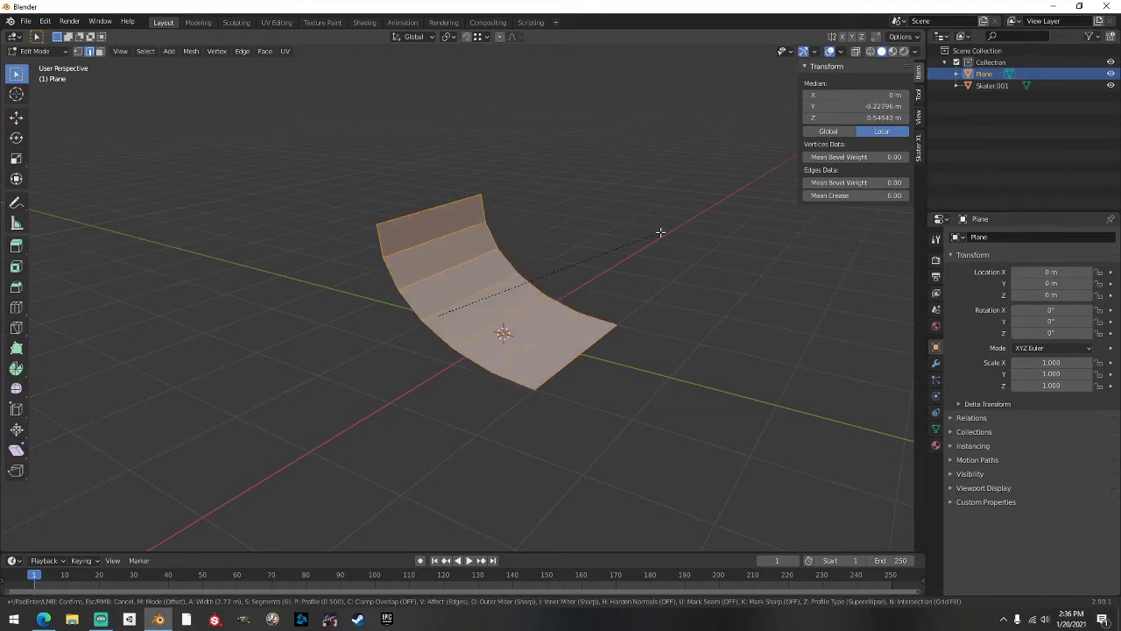
{"action": "left_click", "coordinate": [659, 231]}
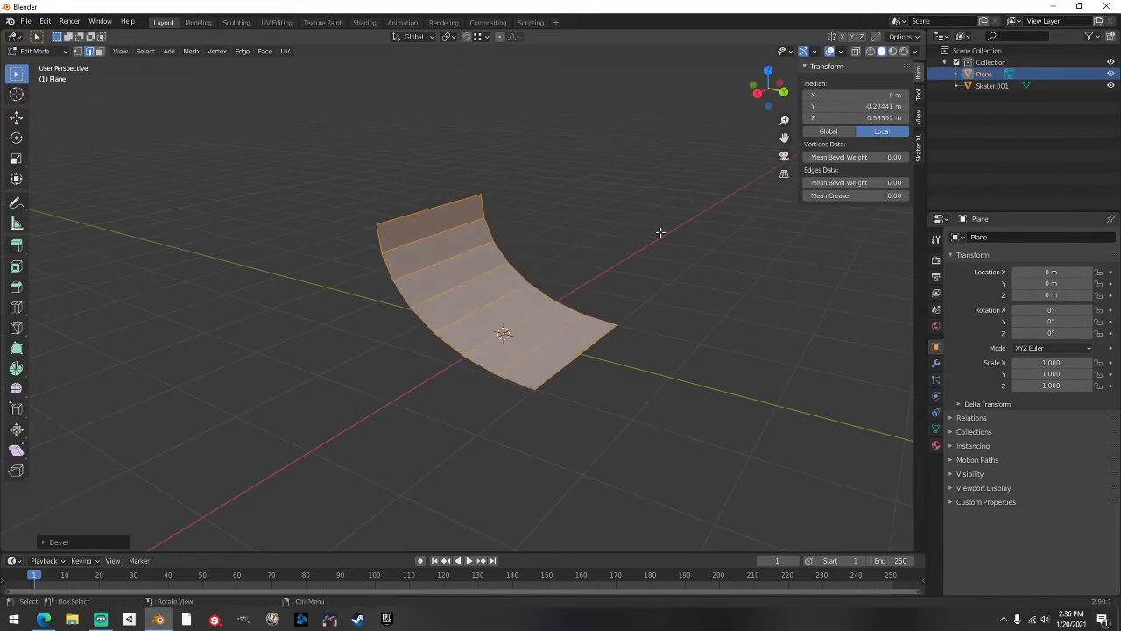
{"action": "left_click", "coordinate": [576, 197]}
{"action": "middle_click_drag", "start_coordinate": [576, 196], "coordinate": [495, 260]}
Shift the ramp's top edge slightly along Y
{"action": "scroll", "coordinate": [400, 203], "scroll_direction": "up", "scroll_amount": 2}
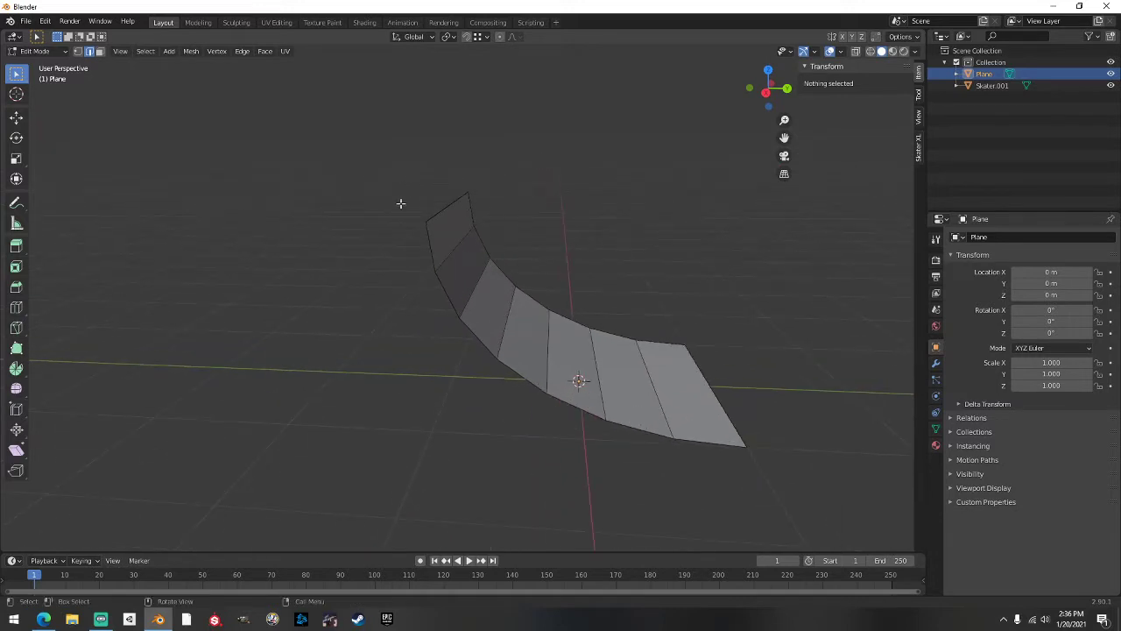
{"action": "left_click", "coordinate": [448, 211]}
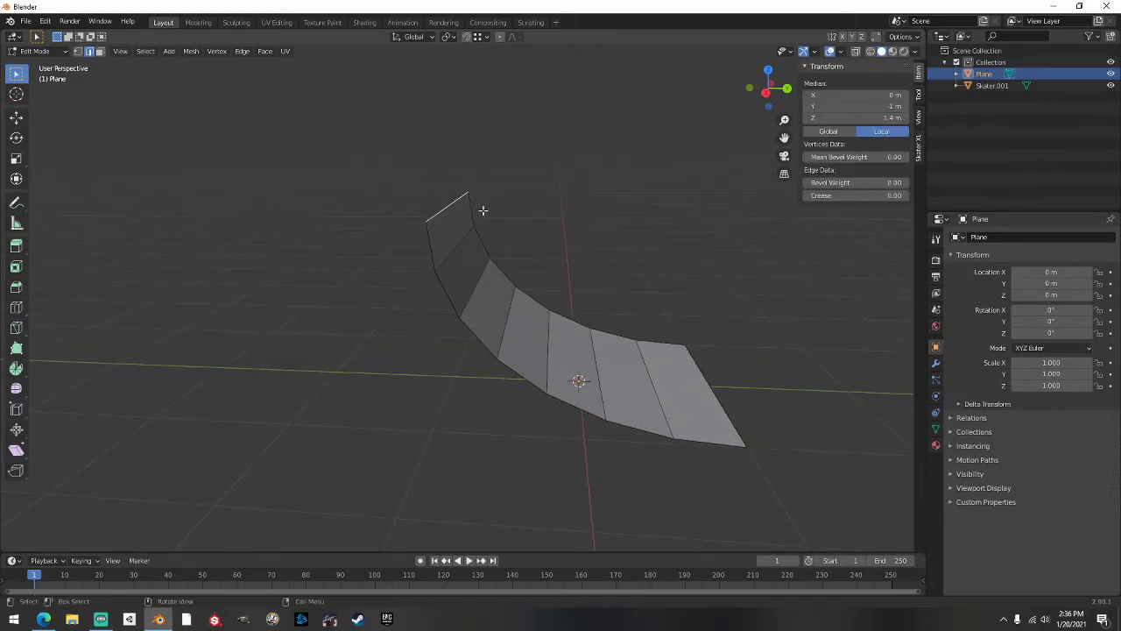
{"action": "key", "text": "g"}
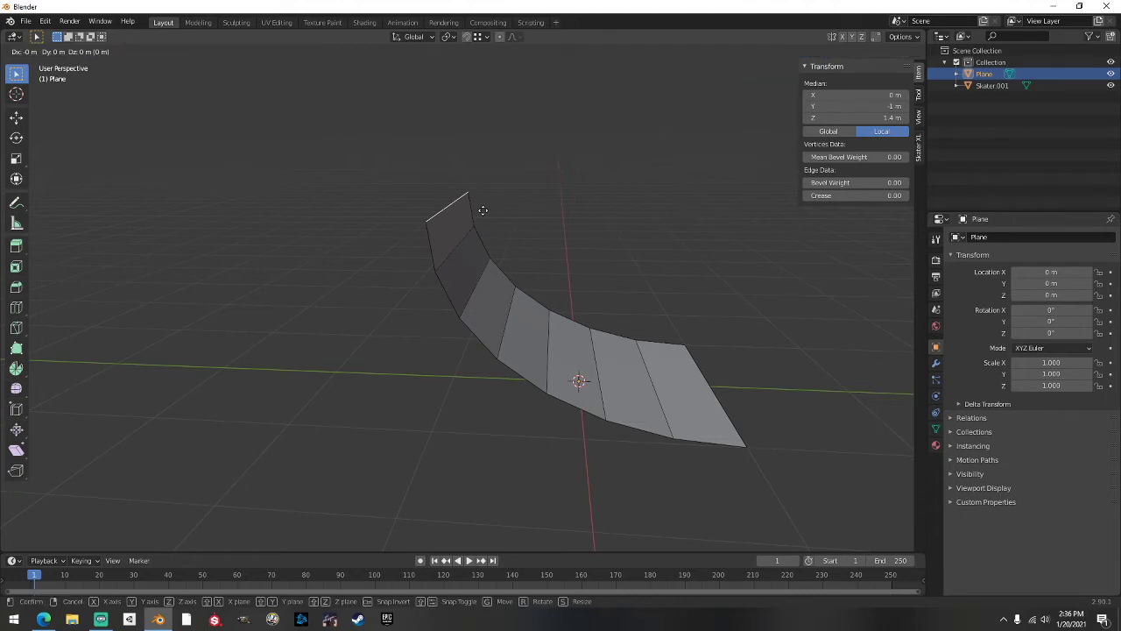
{"action": "key", "text": "y"}
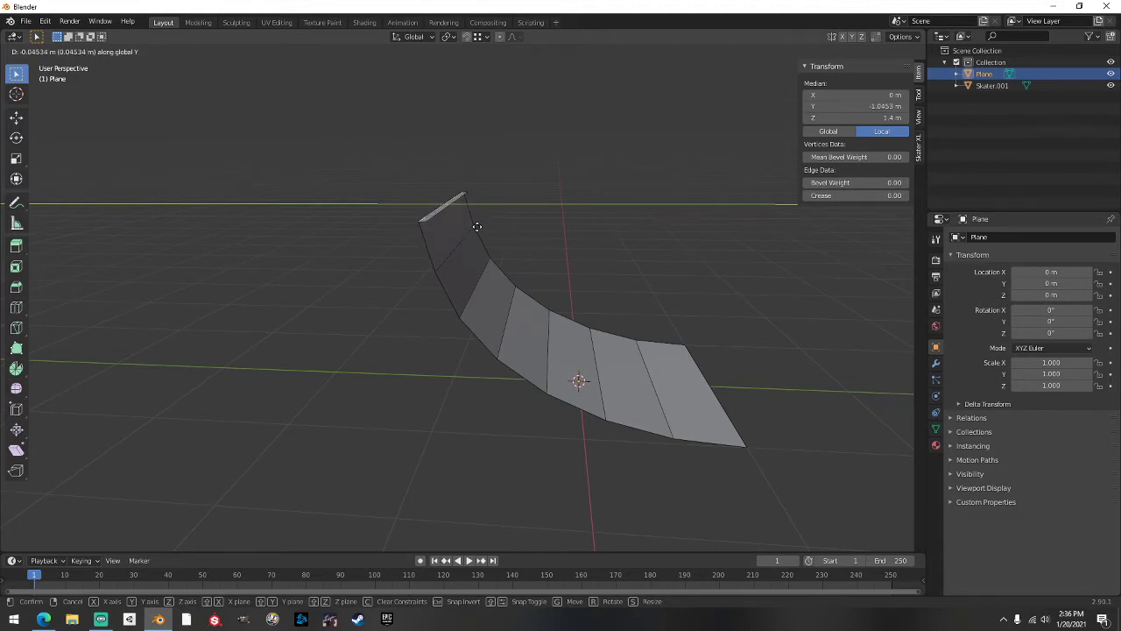
{"action": "left_click", "coordinate": [476, 226]}
{"action": "mouse_move", "coordinate": [476, 226]}
{"action": "middle_mouse_down"}
{"action": "mouse_move", "coordinate": [498, 198]}
{"action": "mouse_move", "coordinate": [488, 243]}
{"action": "mouse_move", "coordinate": [473, 219]}
{"action": "middle_mouse_up"}
Delete the thin face at the top of the ramp
{"action": "left_click", "coordinate": [425, 154]}
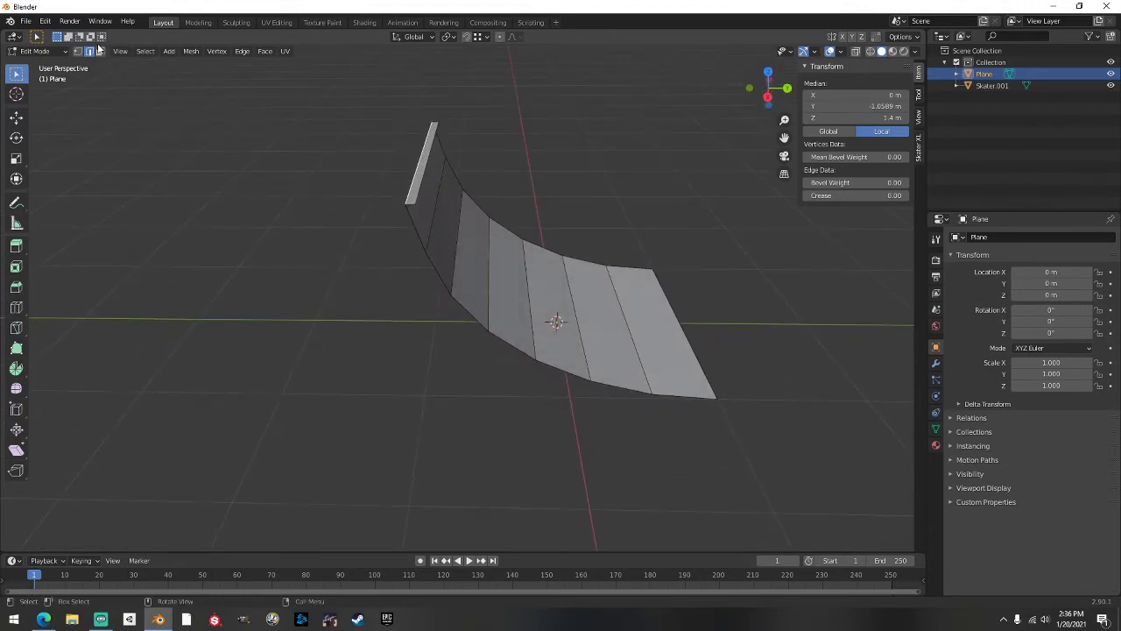
{"action": "left_click", "coordinate": [100, 51]}
{"action": "left_click", "coordinate": [420, 160]}
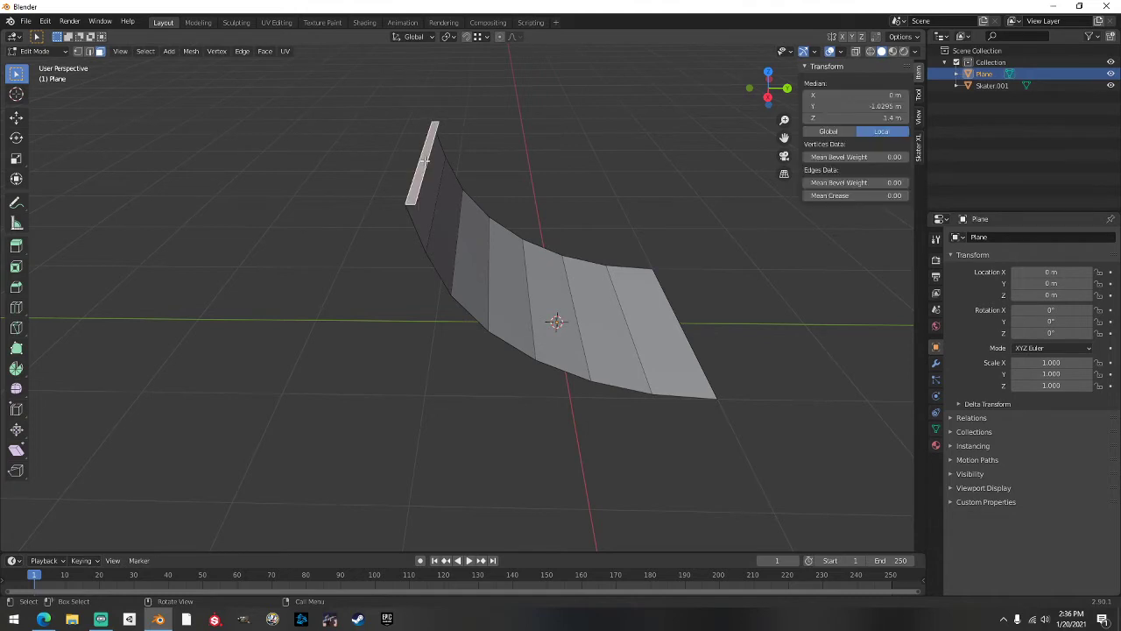
{"action": "right_click", "coordinate": [422, 160]}
{"action": "left_click", "coordinate": [396, 388]}
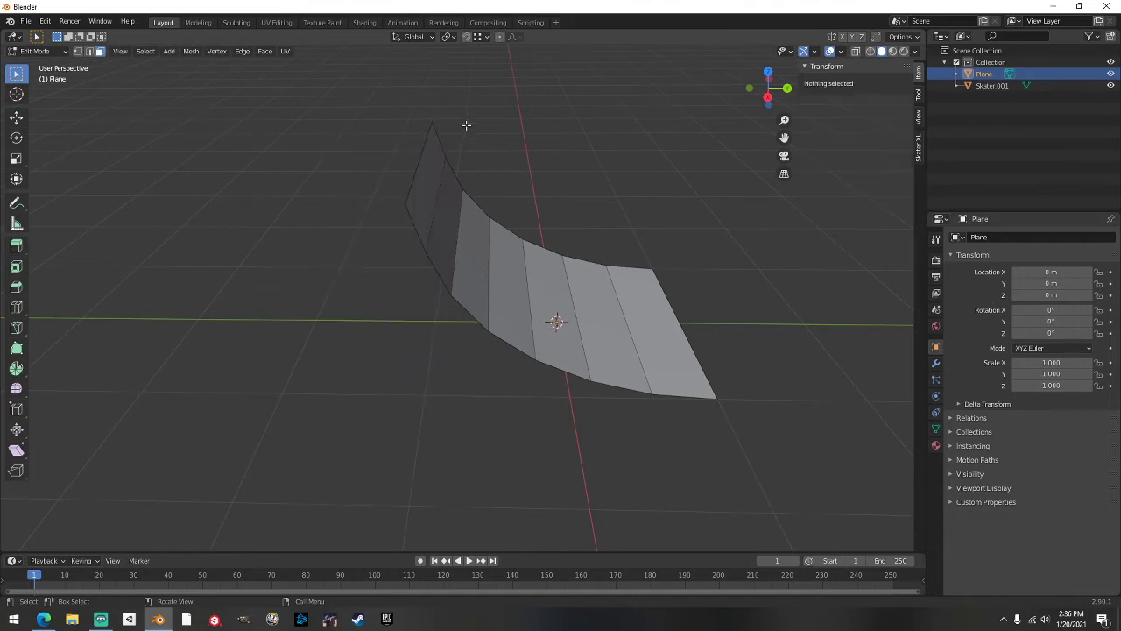
{"action": "middle_click_drag", "start_coordinate": [561, 145], "coordinate": [543, 122]}
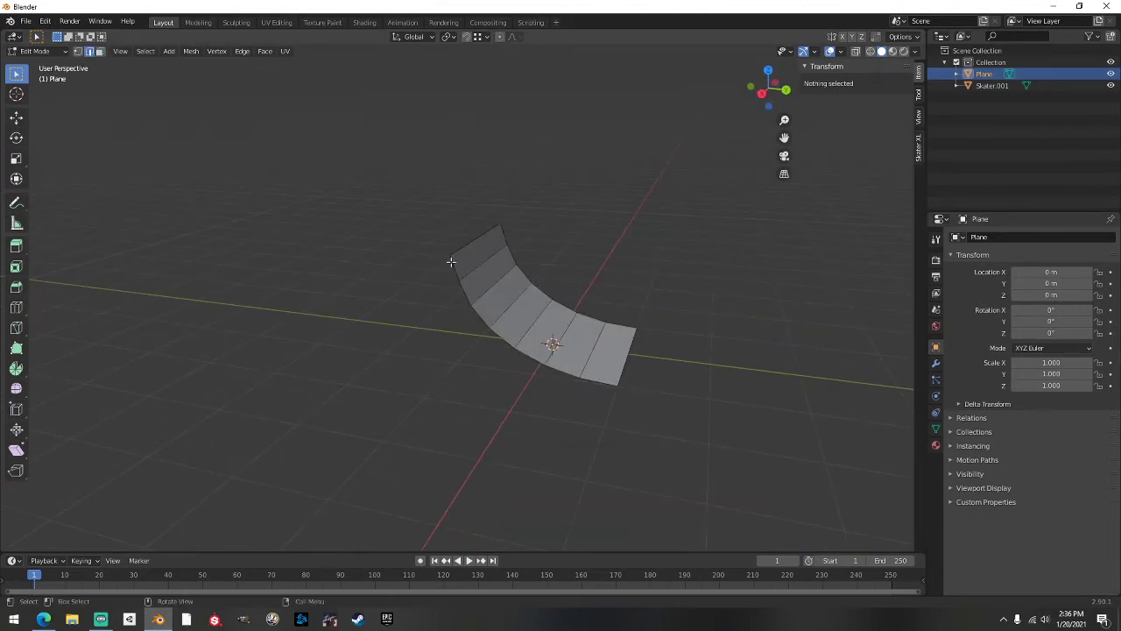
Extrude the ramp's top edge 1.4 m straight down to floor level, snapping with Ctrl
{"action": "left_click", "coordinate": [472, 235]}
{"action": "middle_click_drag", "start_coordinate": [472, 235], "coordinate": [411, 238], "text": "shift"}
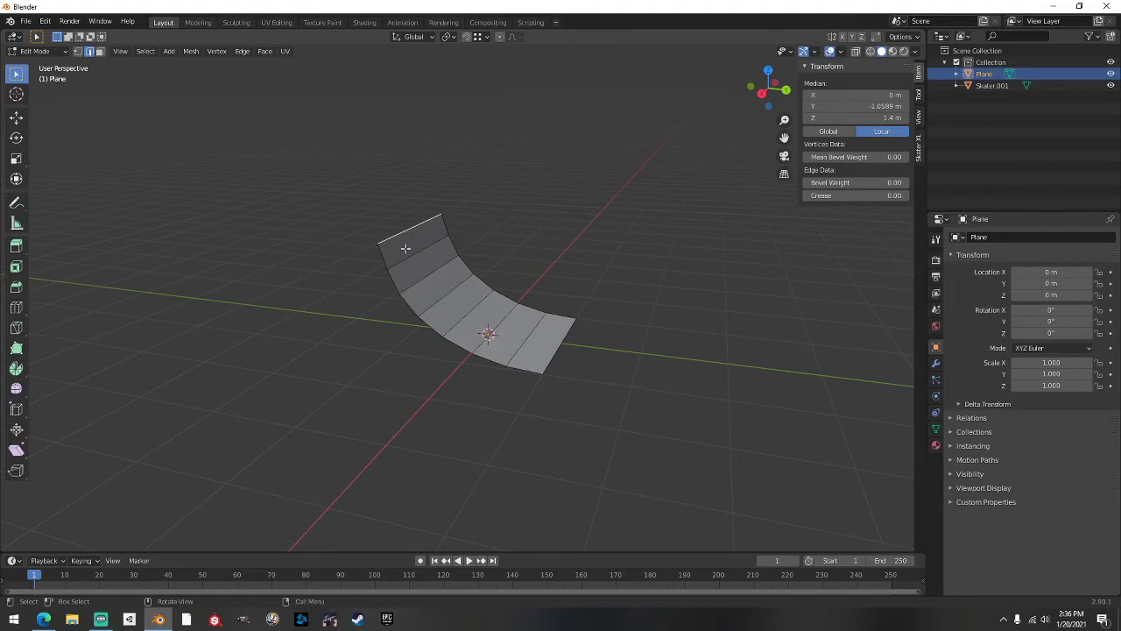
{"action": "key", "text": "g"}
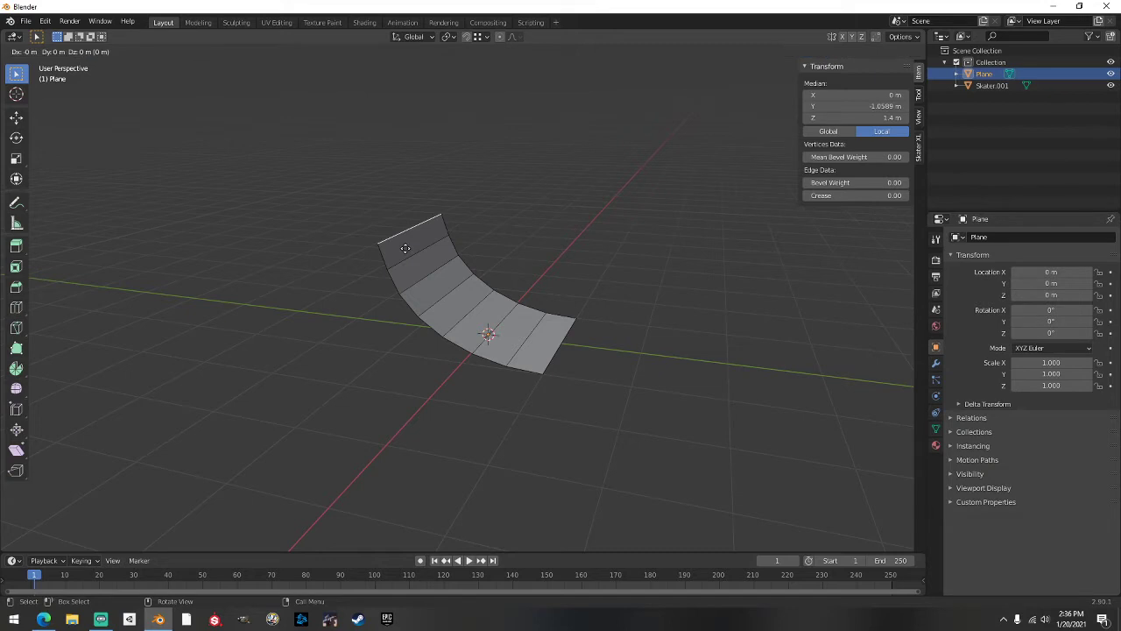
{"action": "key", "text": "z"}
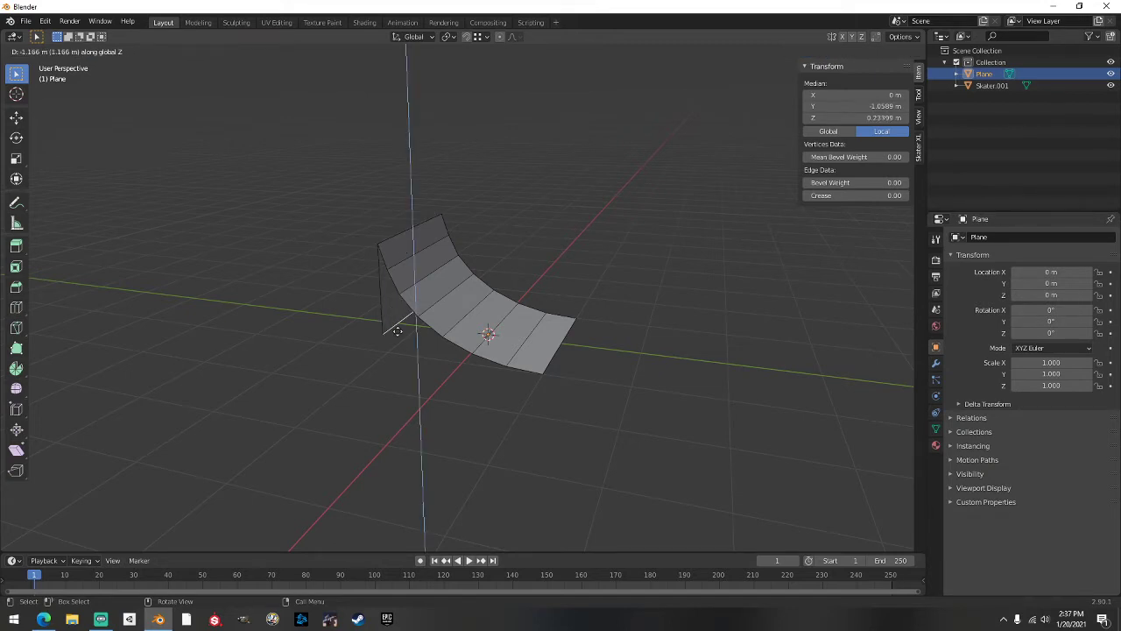
{"action": "key", "text": "ctrl"}
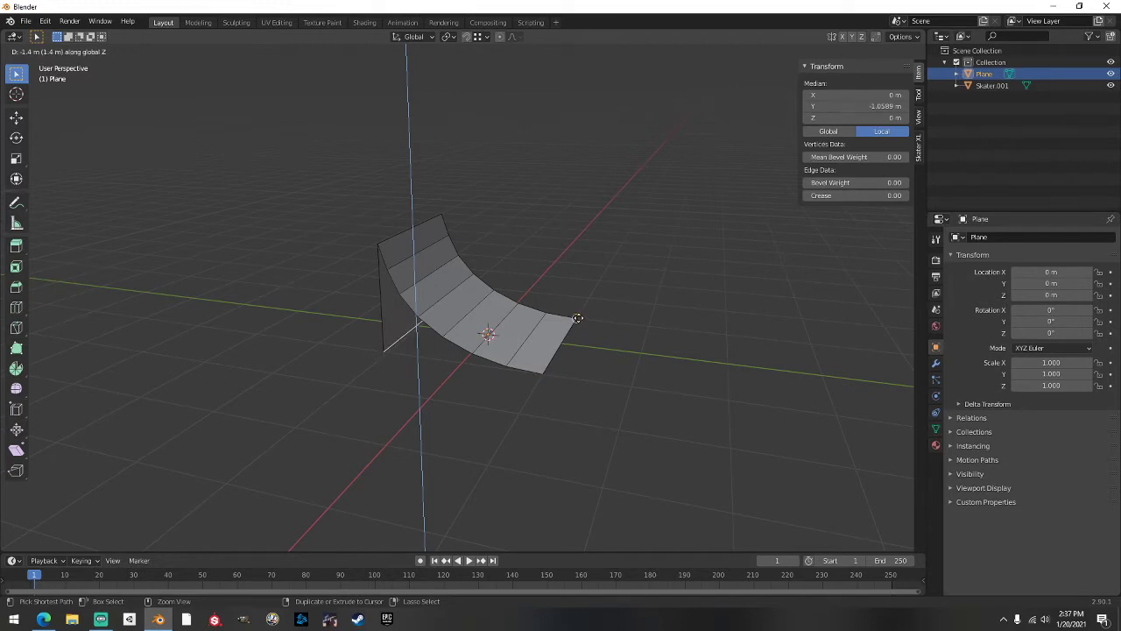
{"action": "left_click", "coordinate": [545, 368]}
{"action": "middle_click_drag", "start_coordinate": [545, 367], "coordinate": [575, 348]}
{"action": "left_click", "coordinate": [539, 330], "text": "shift"}
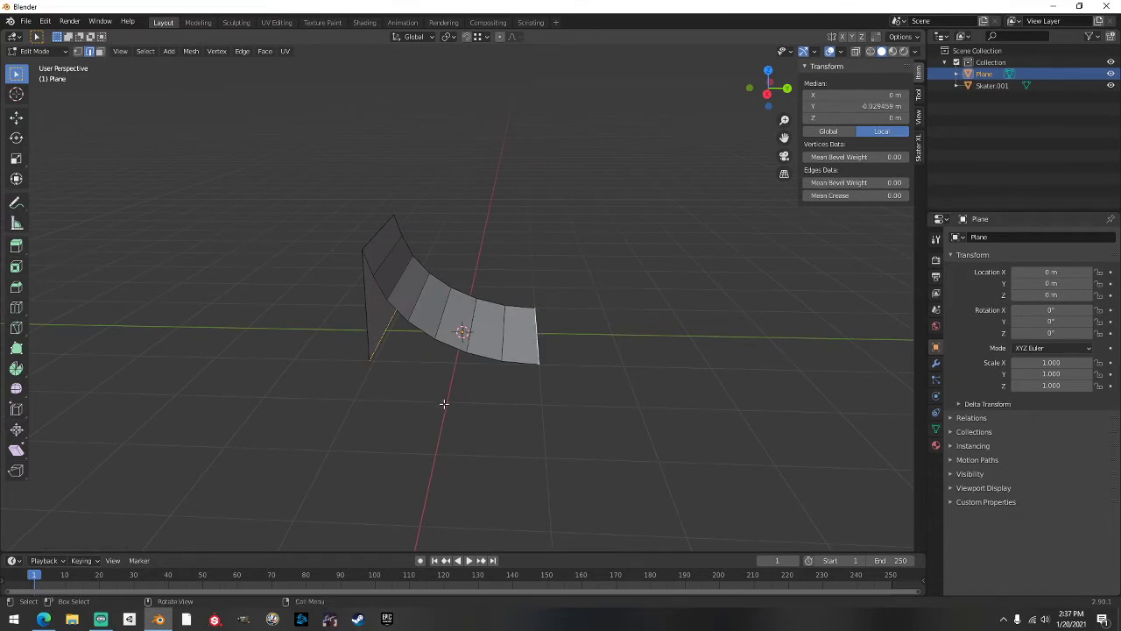
Fill the ramp's open underside with a face and select its boundary edge loops
{"action": "key", "text": "f"}
{"action": "middle_click_drag", "start_coordinate": [444, 404], "coordinate": [473, 398]}
{"action": "middle_click_drag", "start_coordinate": [432, 326], "coordinate": [389, 325]}
{"action": "left_click", "coordinate": [427, 287], "text": "alt"}
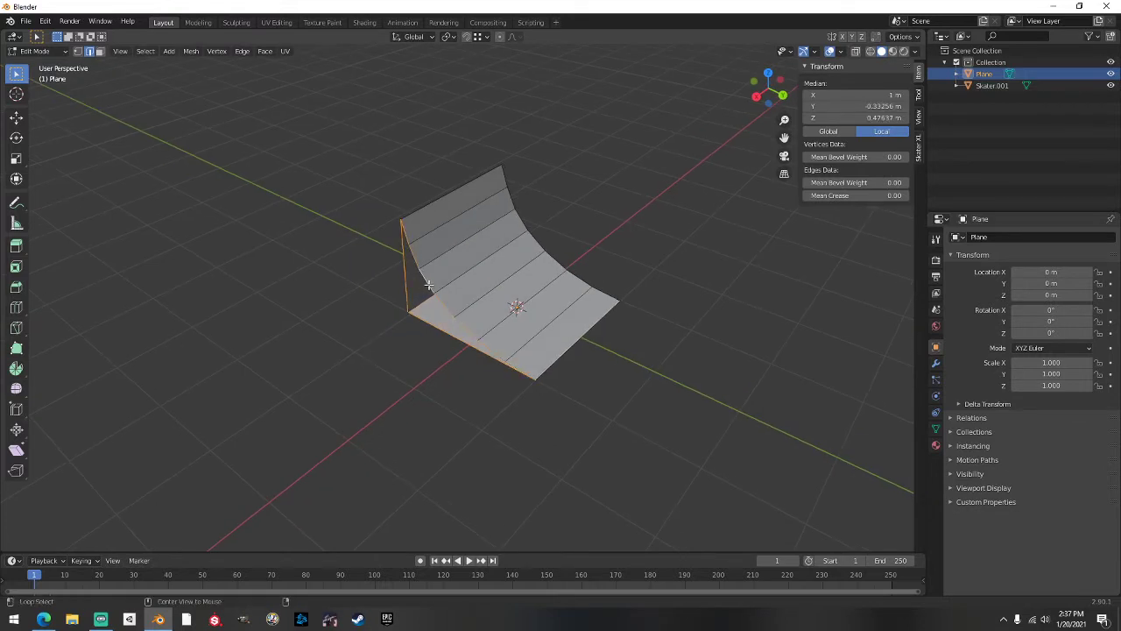
{"action": "middle_click_drag", "start_coordinate": [405, 330], "coordinate": [640, 508]}
{"action": "left_click", "coordinate": [610, 425], "text": "alt"}
{"action": "middle_click_drag", "start_coordinate": [796, 380], "coordinate": [236, 275]}
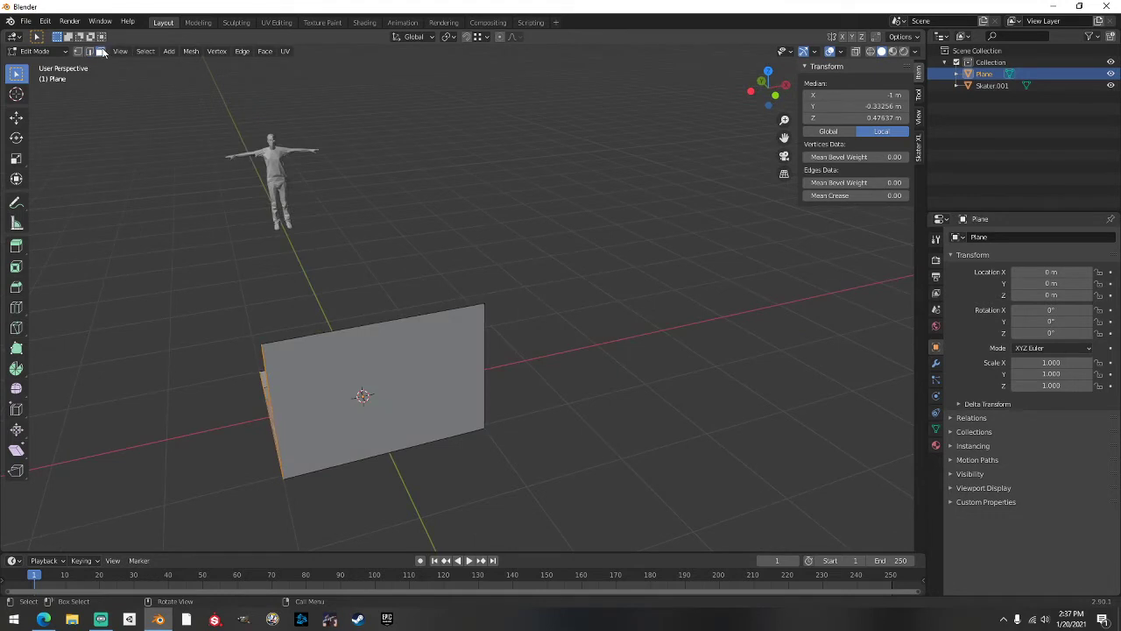
{"action": "middle_click_drag", "start_coordinate": [451, 404], "coordinate": [536, 388]}
Extrude the back wall face about 1.55 m along Y into a deck block, then exit Edit Mode
{"action": "key", "text": "e"}
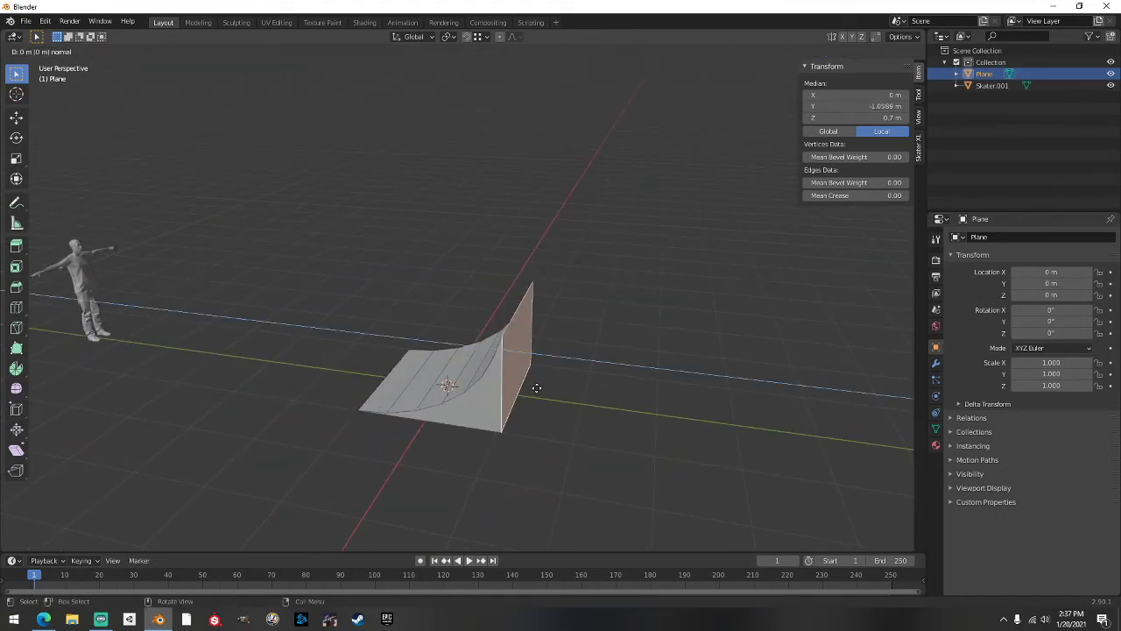
{"action": "key", "text": "x"}
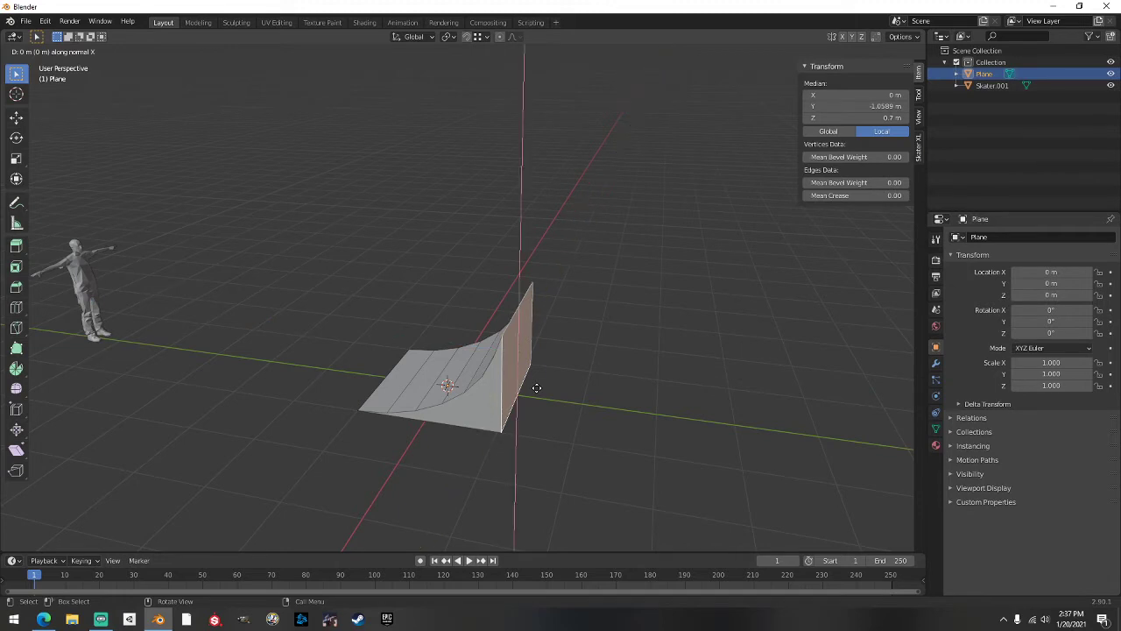
{"action": "key", "text": "z"}
{"action": "key", "text": "x"}
{"action": "key", "text": "z"}
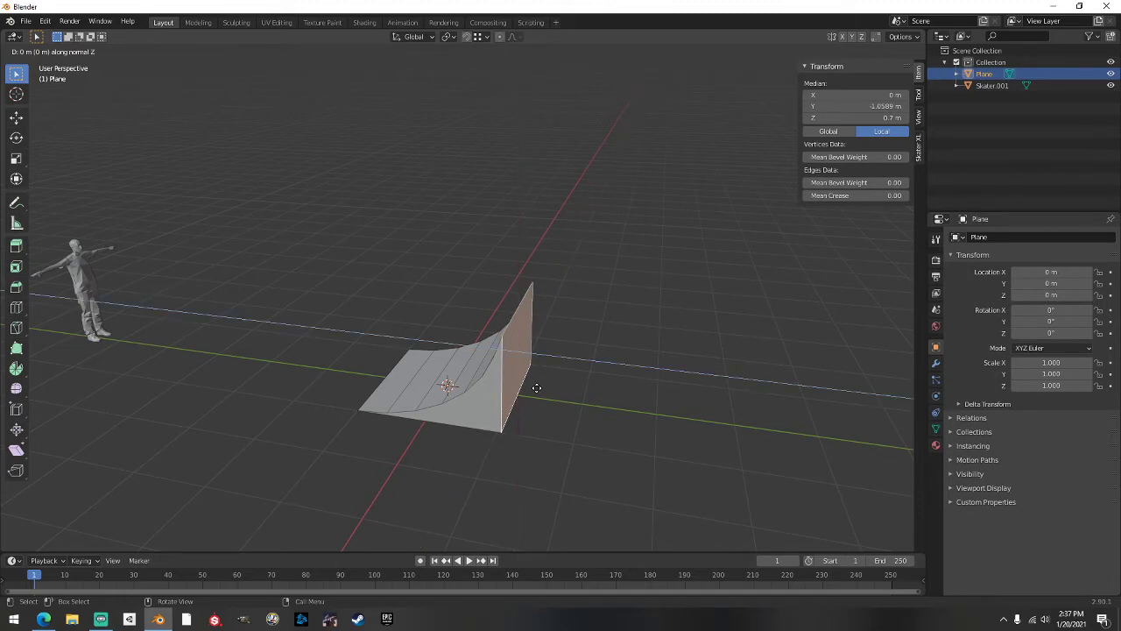
{"action": "key", "text": "x"}
{"action": "key", "text": "y"}
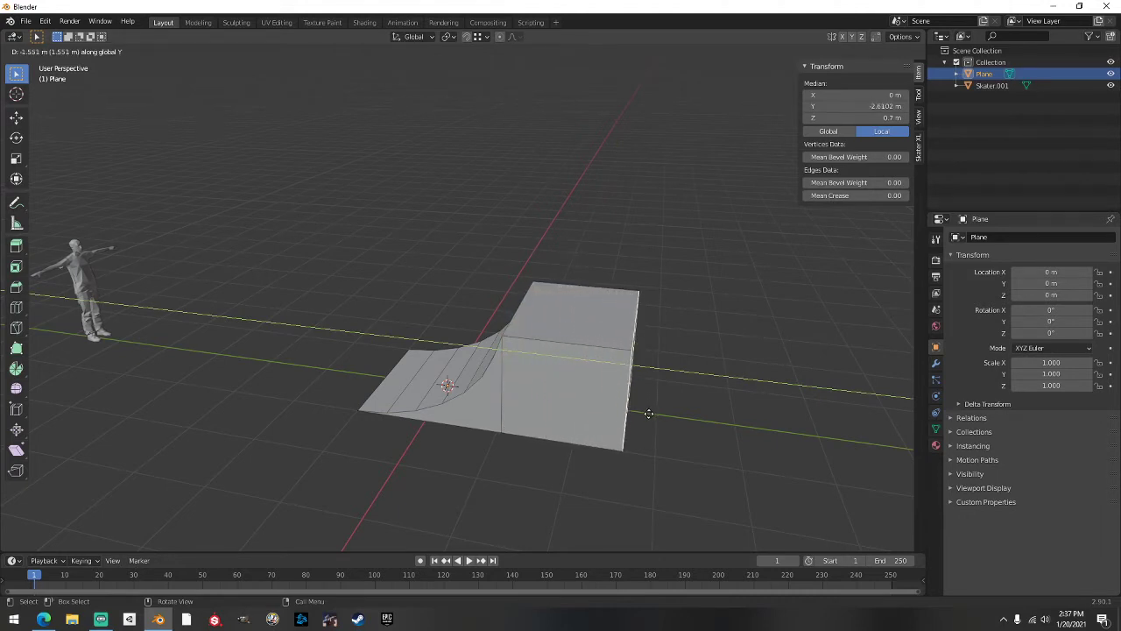
{"action": "left_click", "coordinate": [650, 414]}
{"action": "middle_click_drag", "start_coordinate": [675, 406], "coordinate": [429, 422]}
{"action": "key", "text": "Tab"}
{"action": "middle_click_drag", "start_coordinate": [347, 415], "coordinate": [337, 363]}
{"action": "middle_click_drag", "start_coordinate": [532, 210], "coordinate": [426, 401]}
Shade the ramp smooth and enable Auto Smooth at 30° under Normals
{"action": "right_click", "coordinate": [424, 401]}
{"action": "left_click", "coordinate": [424, 400]}
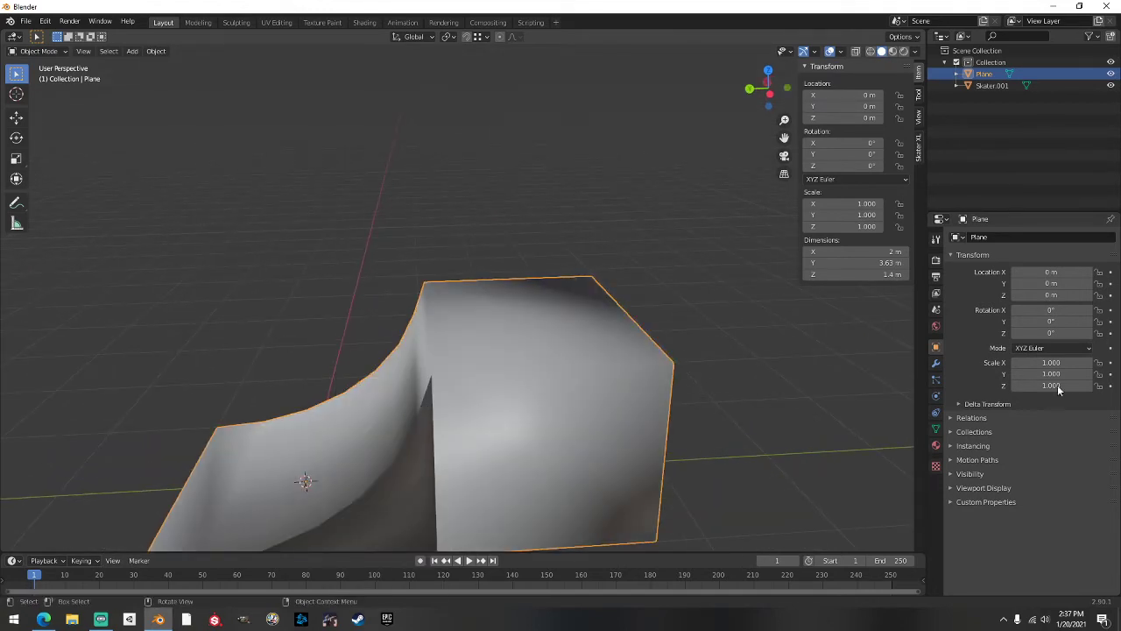
{"action": "left_click", "coordinate": [936, 428]}
{"action": "left_click", "coordinate": [970, 437]}
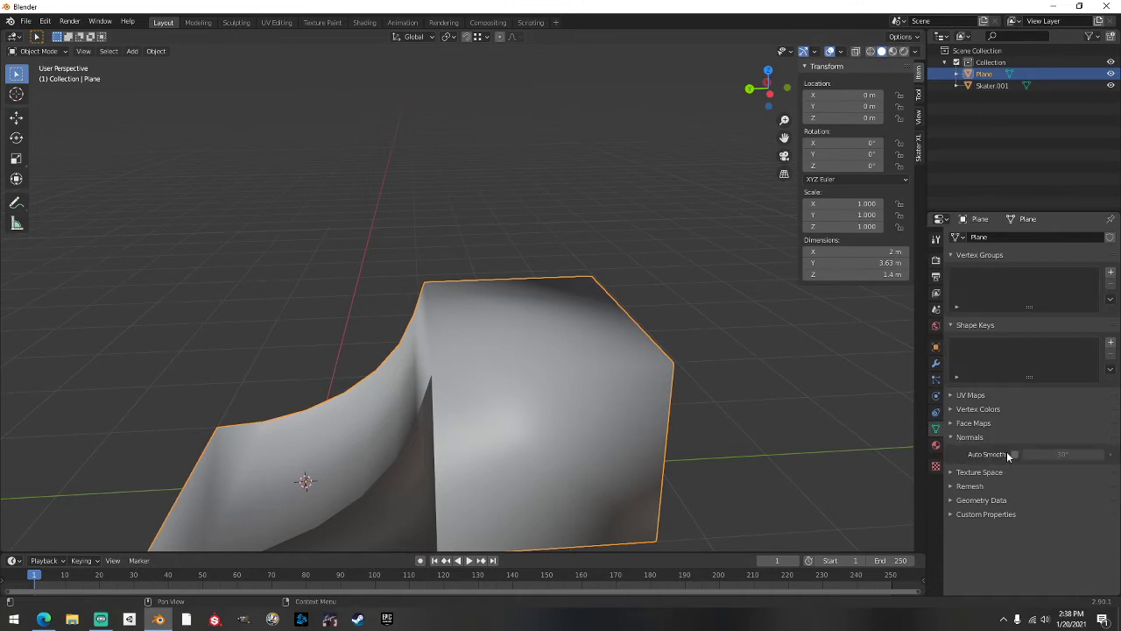
{"action": "left_click", "coordinate": [1014, 454]}
{"action": "mouse_move", "coordinate": [694, 377]}
{"action": "middle_mouse_down"}
{"action": "mouse_move", "coordinate": [741, 348]}
{"action": "mouse_move", "coordinate": [488, 424]}
{"action": "mouse_move", "coordinate": [388, 425]}
{"action": "mouse_move", "coordinate": [401, 426]}
{"action": "middle_mouse_up"}
{"action": "scroll", "coordinate": [457, 431], "scroll_direction": "up", "scroll_amount": 3}
{"action": "scroll", "coordinate": [490, 431], "scroll_direction": "down", "scroll_amount": 3}
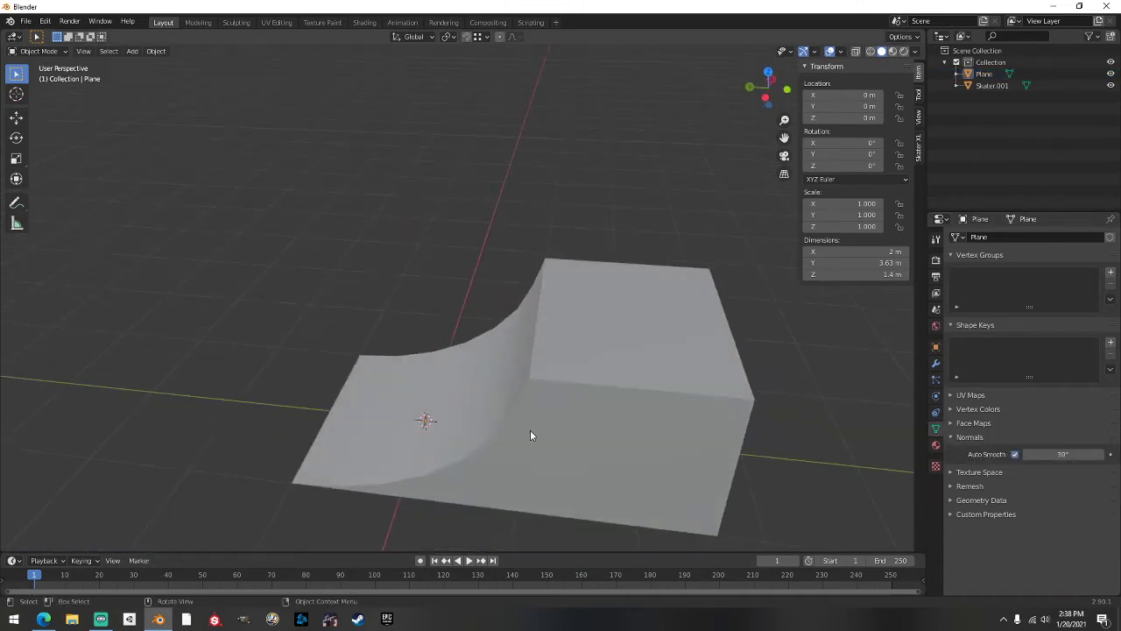
Select the ramp and enter Edit Mode
{"action": "left_click", "coordinate": [600, 428]}
{"action": "middle_click_drag", "start_coordinate": [599, 428], "coordinate": [566, 338]}
{"action": "key", "text": "Tab"}
{"action": "middle_click_drag", "start_coordinate": [509, 363], "coordinate": [498, 351]}
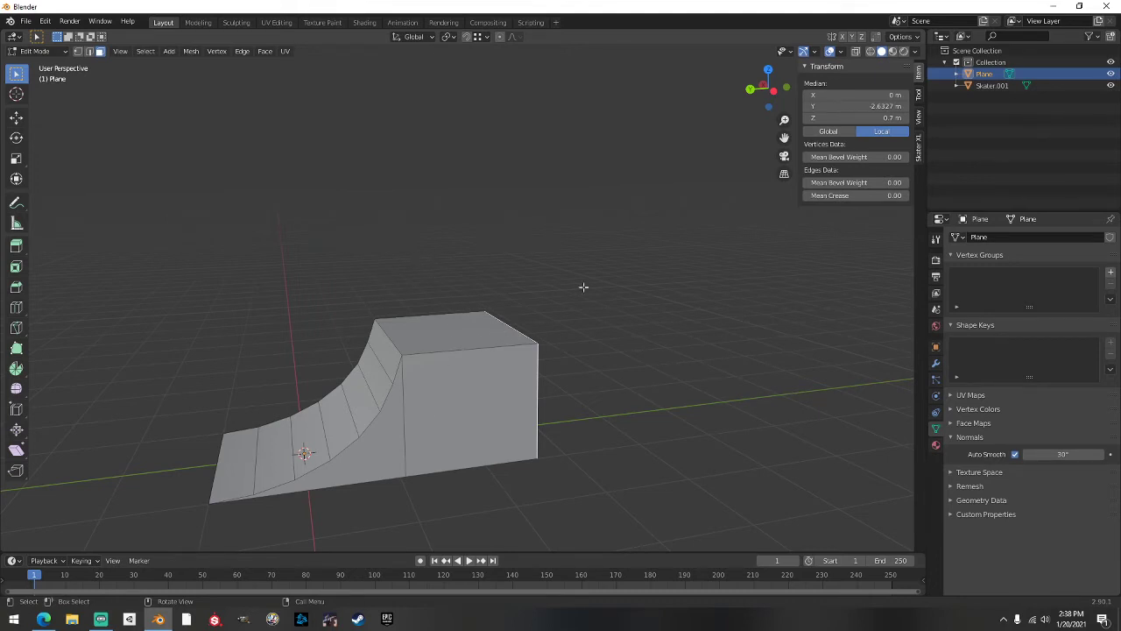
Loop-cut the deck block near the coping and select the narrow face beside it
{"action": "middle_click_drag", "start_coordinate": [458, 326], "coordinate": [468, 325]}
{"action": "key", "text": "ctrl+r"}
{"action": "left_click", "coordinate": [473, 319]}
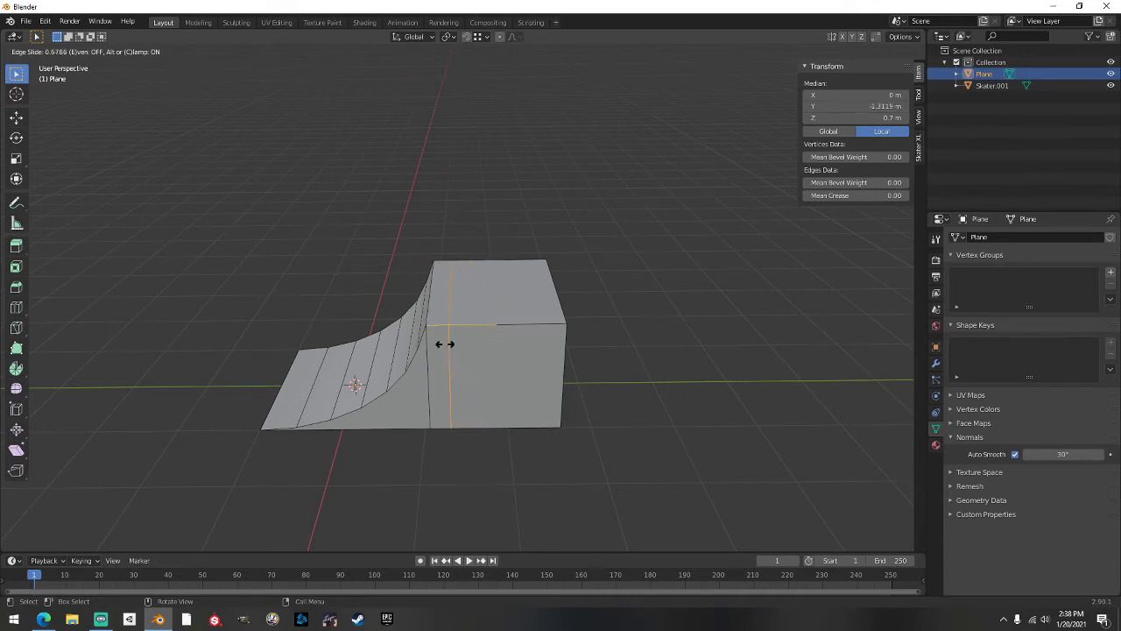
{"action": "left_click", "coordinate": [445, 344]}
{"action": "scroll", "coordinate": [450, 342], "scroll_direction": "up", "scroll_amount": 3}
{"action": "middle_click_drag", "start_coordinate": [450, 342], "coordinate": [406, 320]}
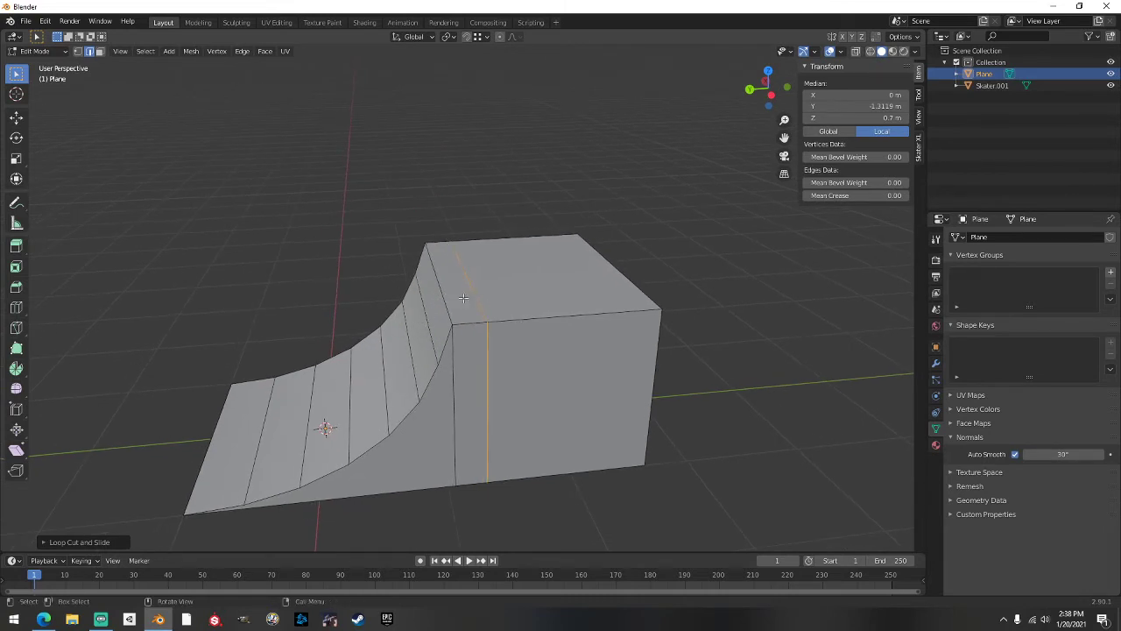
{"action": "left_click", "coordinate": [101, 51]}
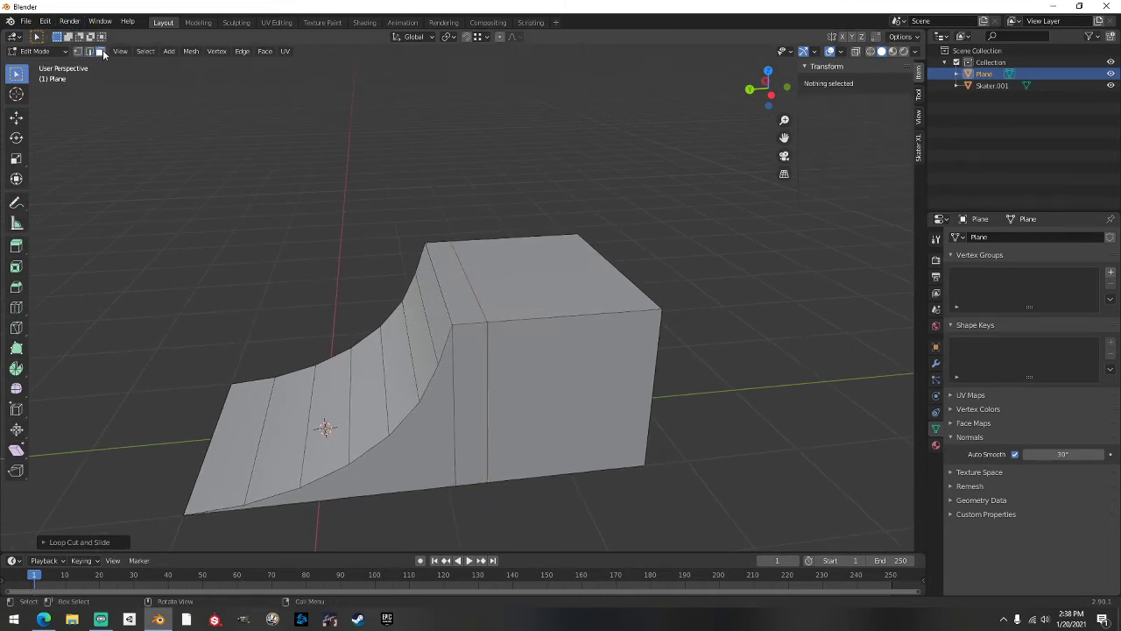
{"action": "left_click", "coordinate": [461, 291]}
Extrude the narrow coping face twice, nudging each new face slightly along Y
{"action": "key", "text": "e"}
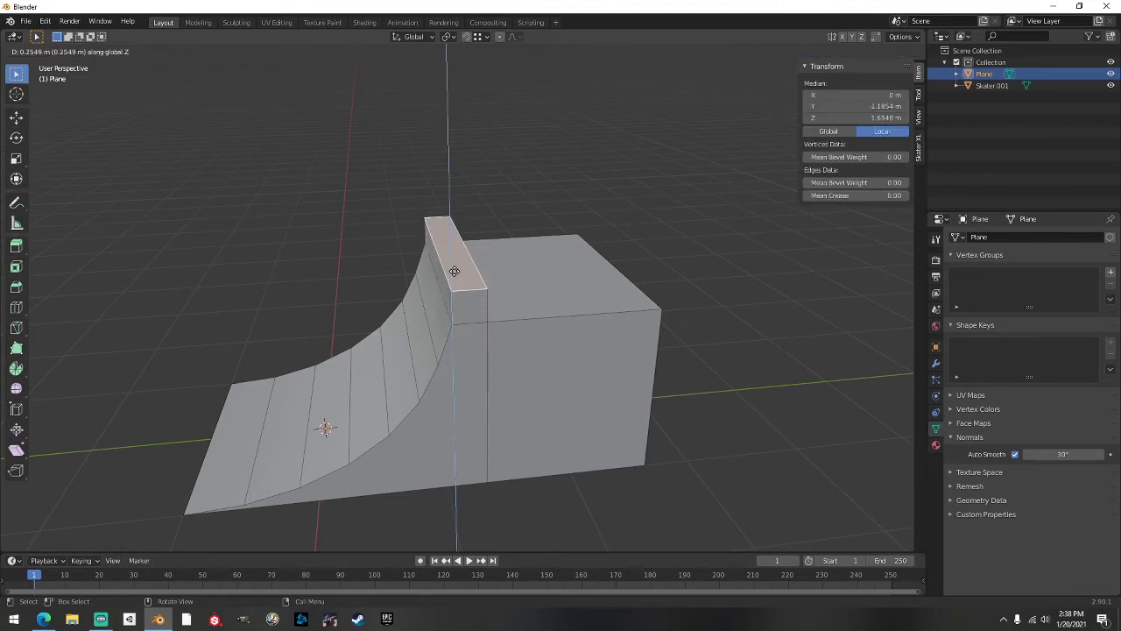
{"action": "left_click", "coordinate": [453, 268]}
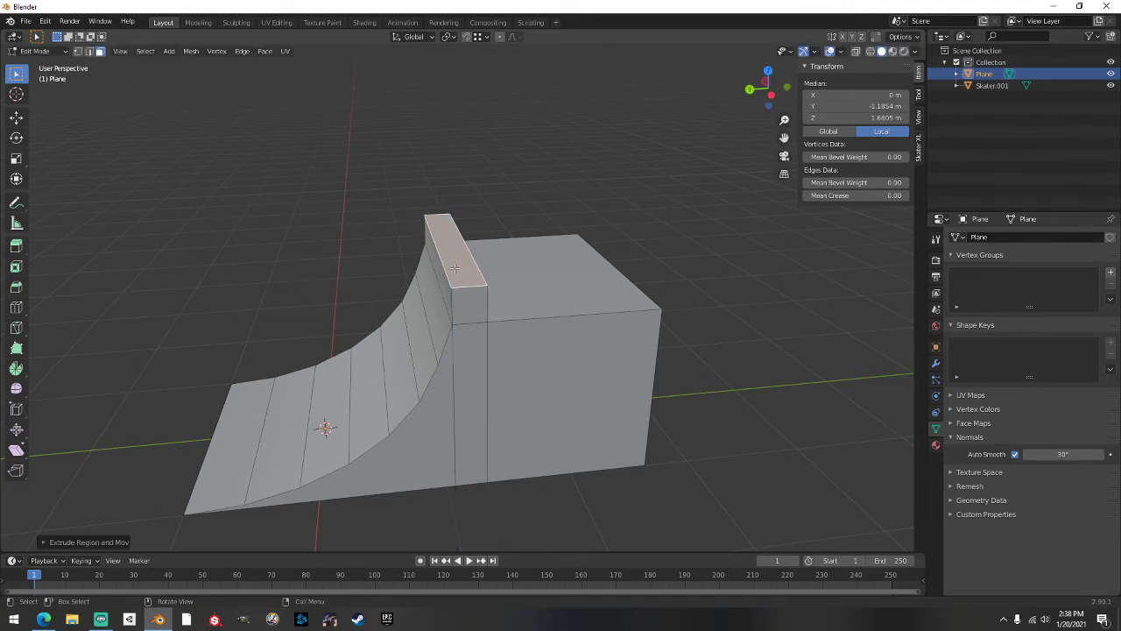
{"action": "key", "text": "g"}
{"action": "key", "text": "y"}
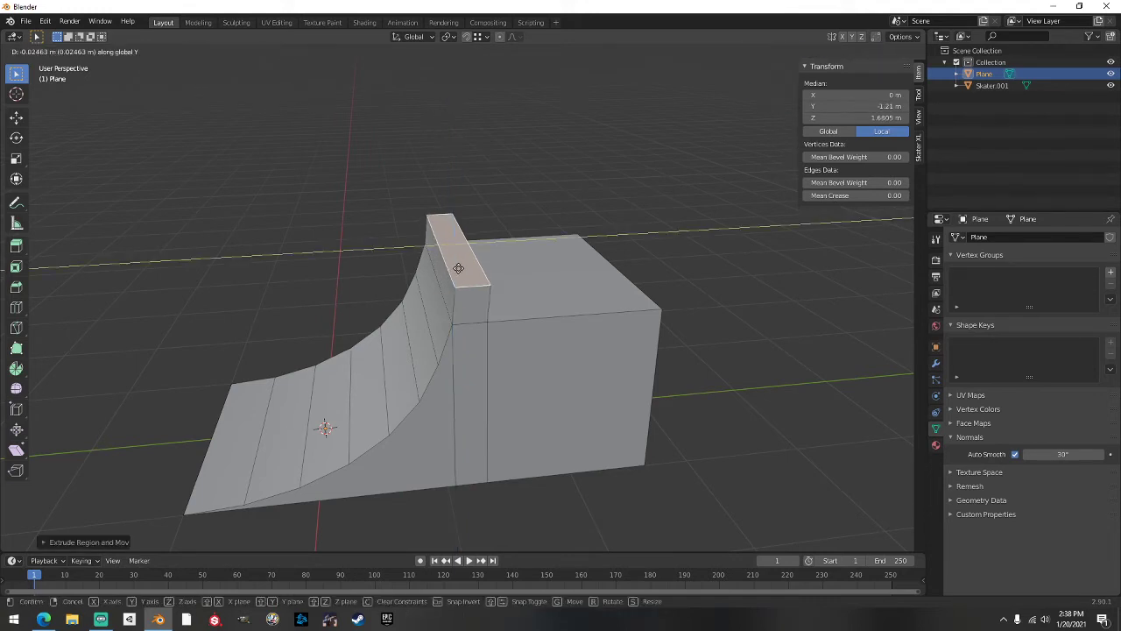
{"action": "left_click", "coordinate": [462, 268]}
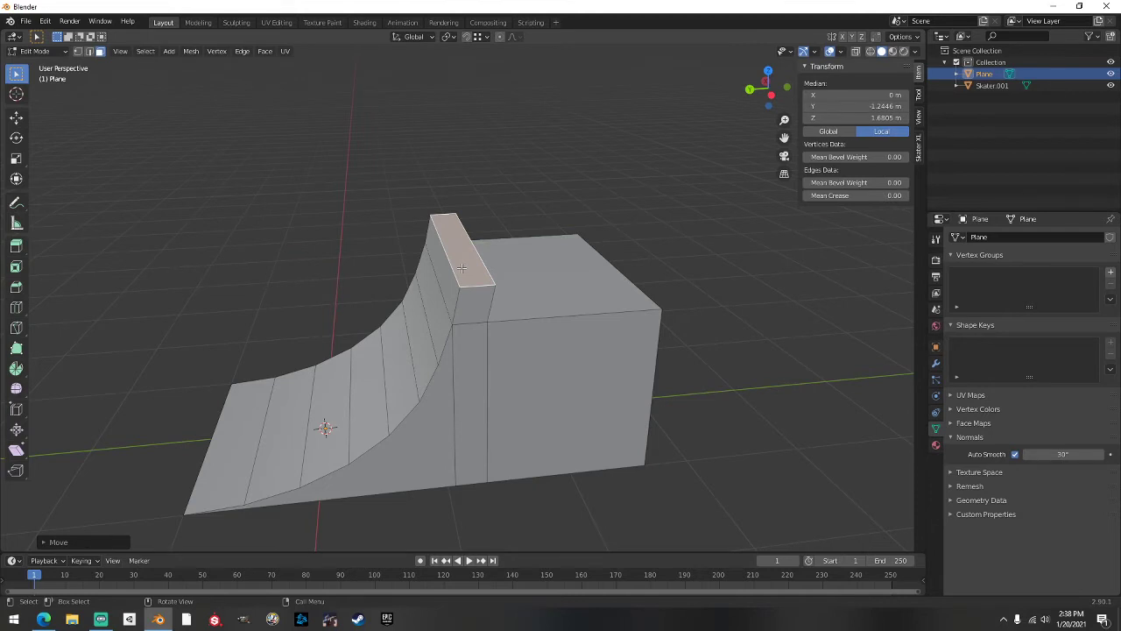
{"action": "key", "text": "e"}
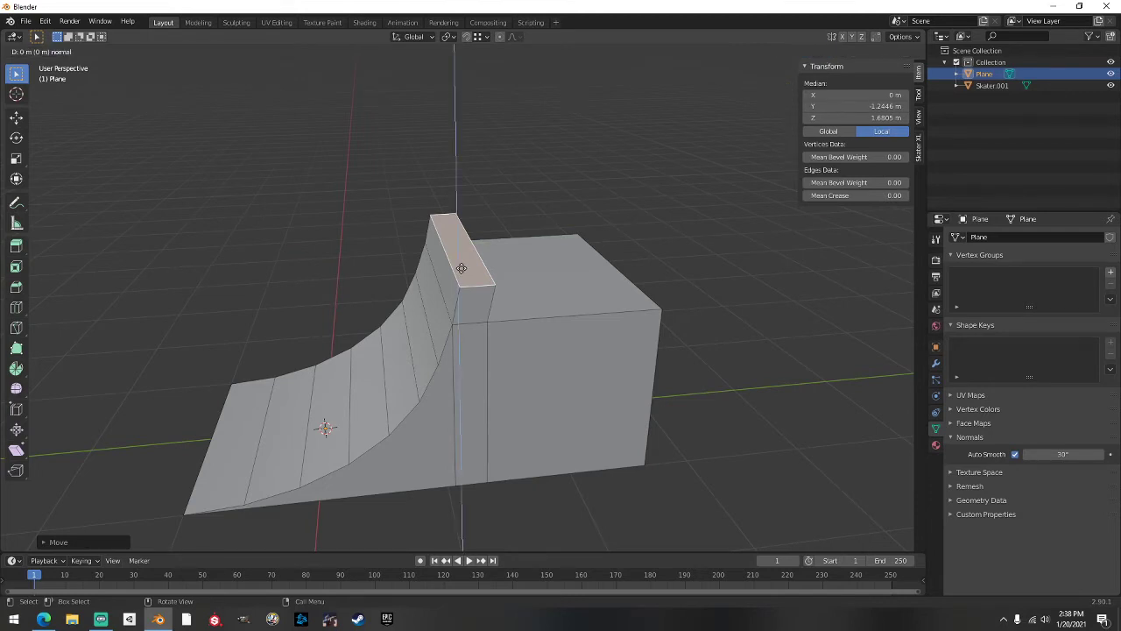
{"action": "left_click", "coordinate": [465, 235]}
{"action": "key", "text": "g"}
{"action": "key", "text": "y"}
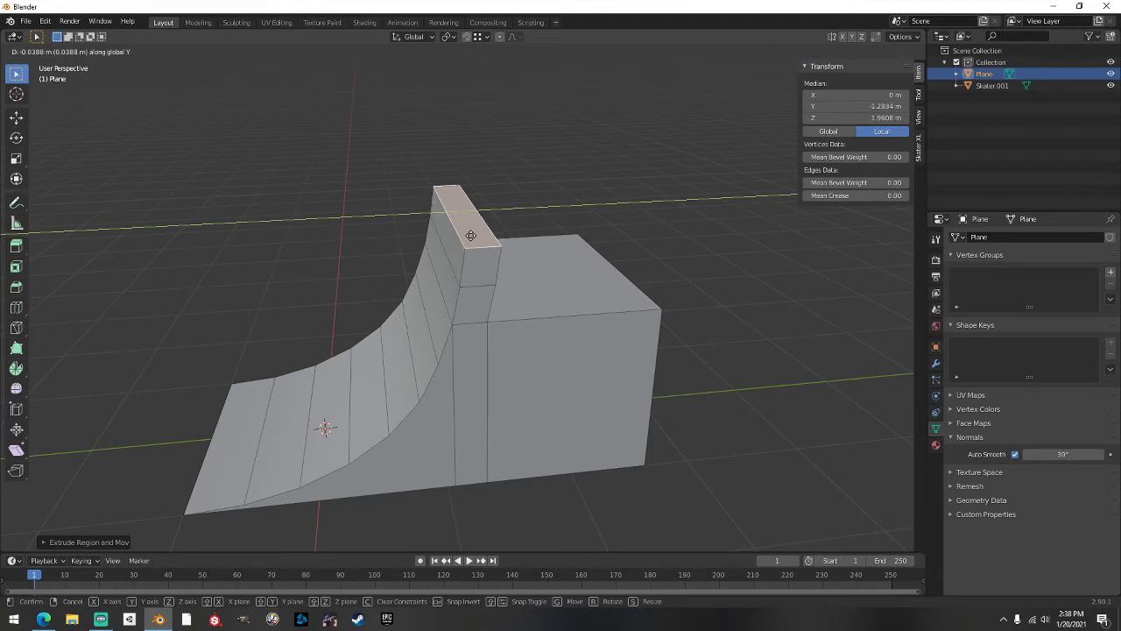
{"action": "left_click", "coordinate": [471, 236]}
Extrude the top face upward three more times into a tall wall reaching 3.12 m height
{"action": "key", "text": "e"}
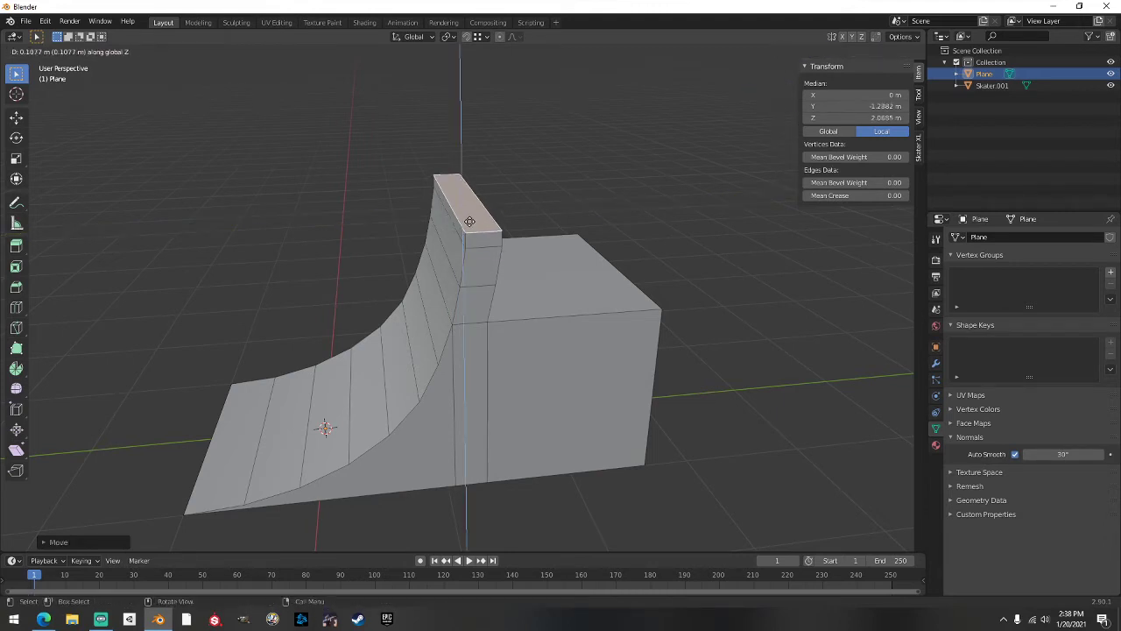
{"action": "left_click", "coordinate": [470, 202]}
{"action": "key", "text": "g"}
{"action": "key", "text": "z"}
{"action": "left_click", "coordinate": [470, 190]}
{"action": "key", "text": "e"}
{"action": "left_click", "coordinate": [469, 151]}
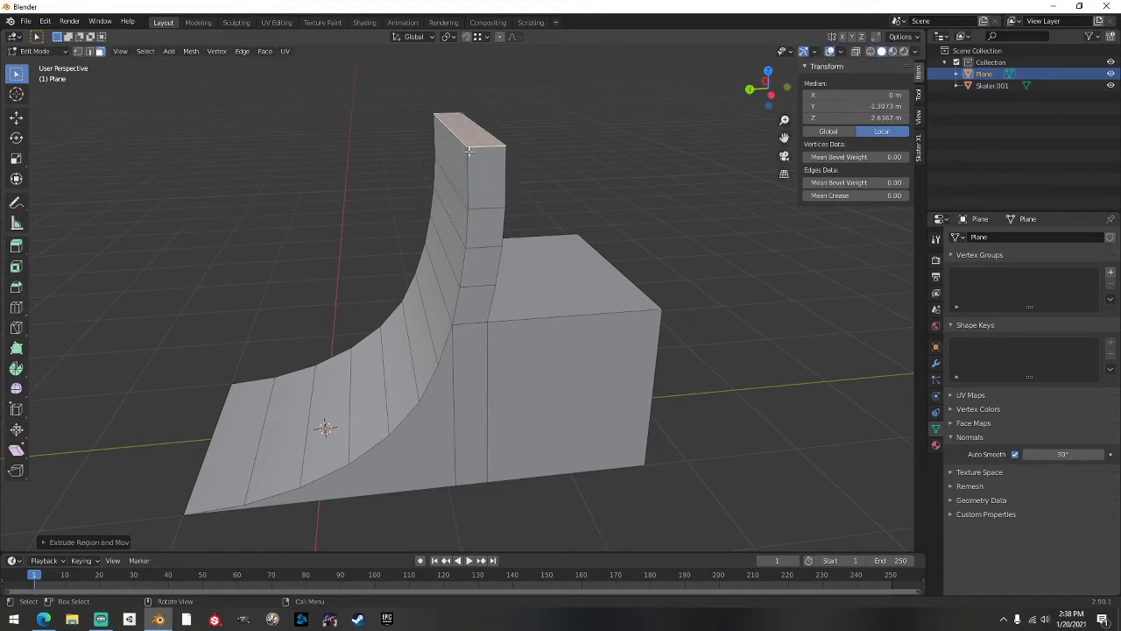
{"action": "key", "text": "e"}
{"action": "left_click", "coordinate": [481, 143]}
{"action": "key", "text": "Tab"}
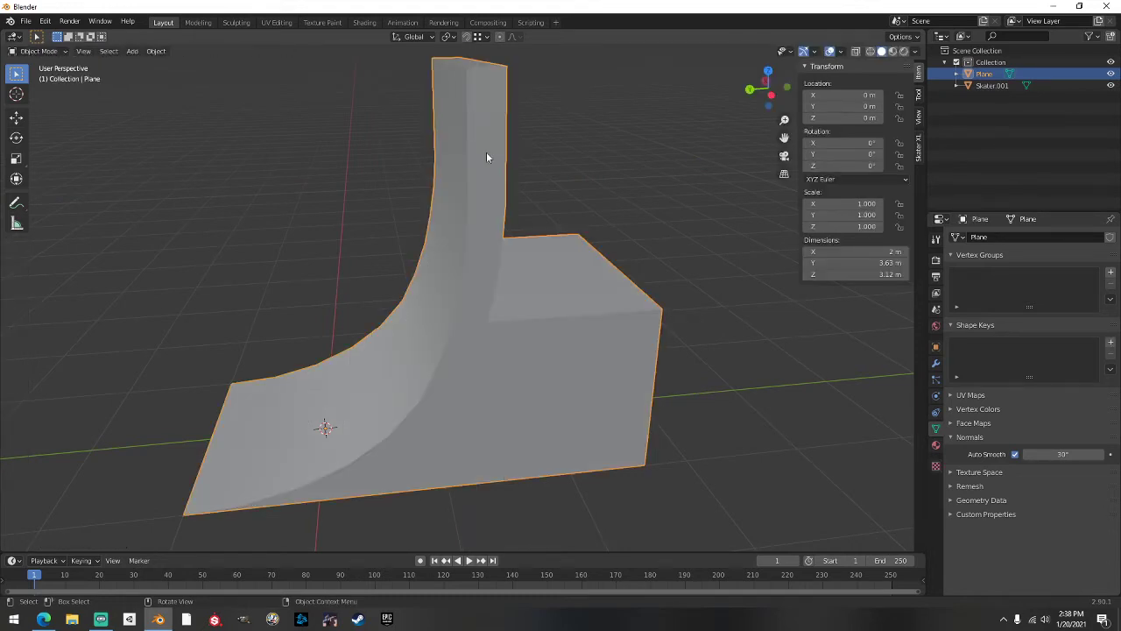
{"action": "left_click", "coordinate": [617, 153]}
{"action": "middle_click_drag", "start_coordinate": [617, 150], "coordinate": [458, 283]}
Select the box's front, top and side faces in Edit Mode and delete them
{"action": "scroll", "coordinate": [471, 245], "scroll_direction": "up", "scroll_amount": 5}
{"action": "scroll", "coordinate": [458, 283], "scroll_direction": "down", "scroll_amount": 5}
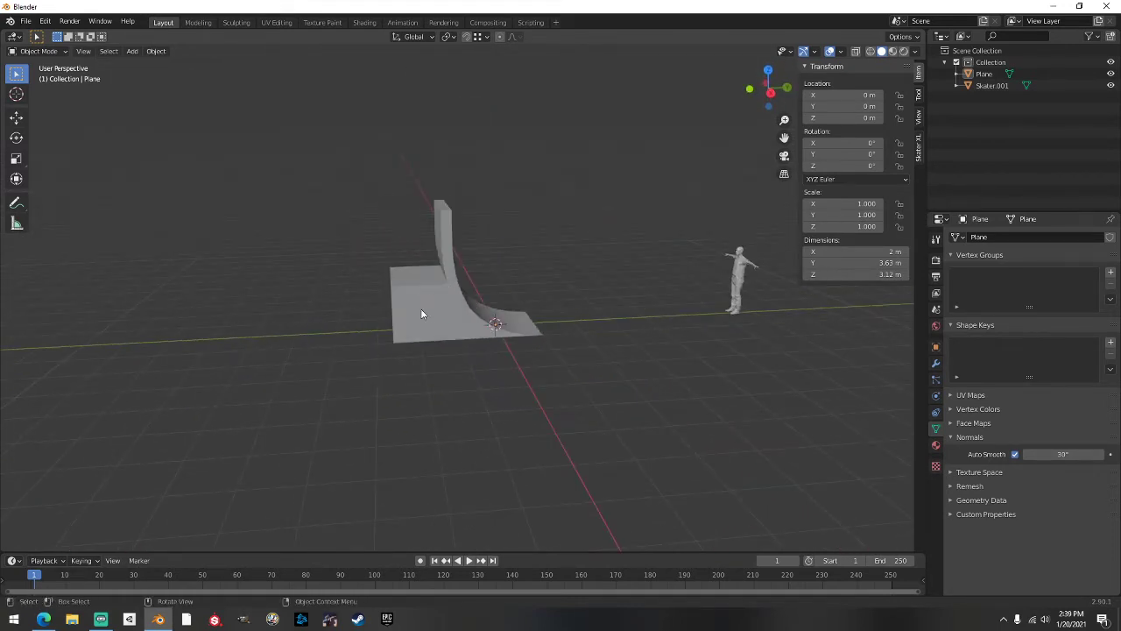
{"action": "key", "text": "Tab"}
{"action": "left_click", "coordinate": [424, 311]}
{"action": "left_click", "coordinate": [416, 282], "text": "shift"}
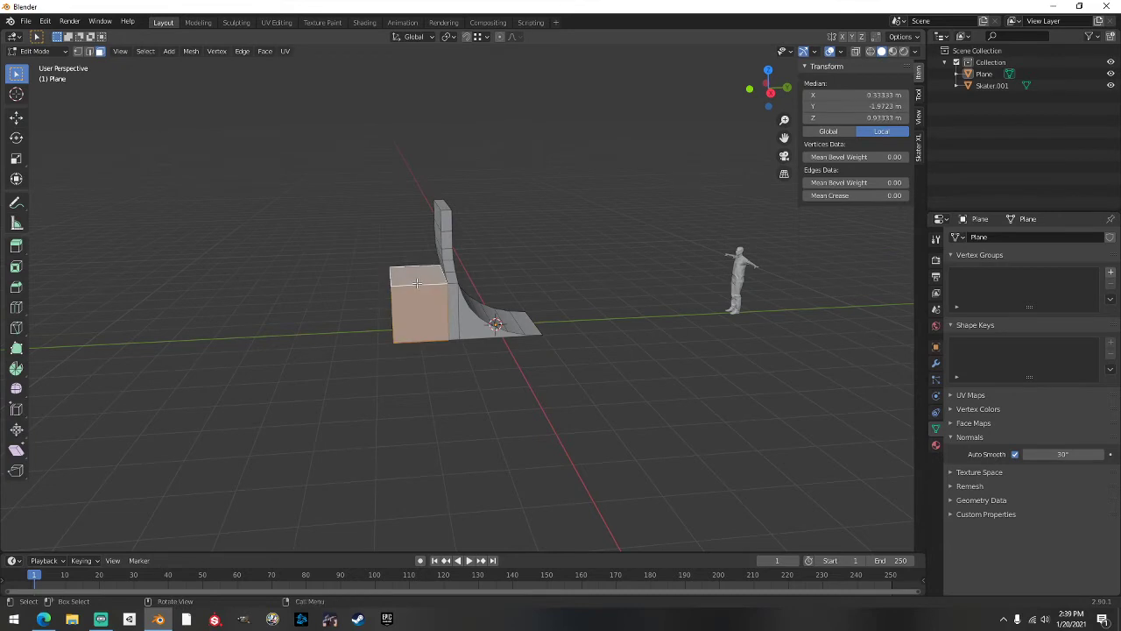
{"action": "middle_click_drag", "start_coordinate": [416, 282], "coordinate": [508, 297]}
{"action": "left_click", "coordinate": [508, 297], "text": "shift"}
{"action": "left_click", "coordinate": [552, 298], "text": "shift"}
{"action": "right_click", "coordinate": [556, 295]}
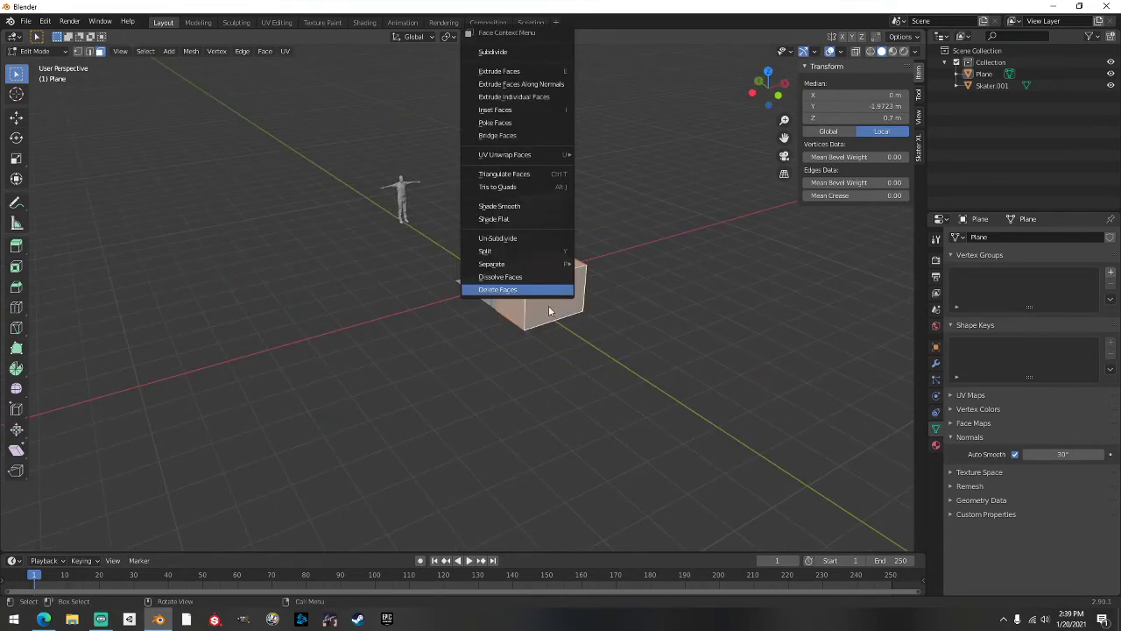
{"action": "left_click", "coordinate": [517, 289]}
Delete the ramp's bottom floor face
{"action": "scroll", "coordinate": [618, 261], "scroll_direction": "up", "scroll_amount": 2}
{"action": "left_click", "coordinate": [587, 324]}
{"action": "right_click", "coordinate": [587, 321]}
{"action": "left_click", "coordinate": [585, 313]}
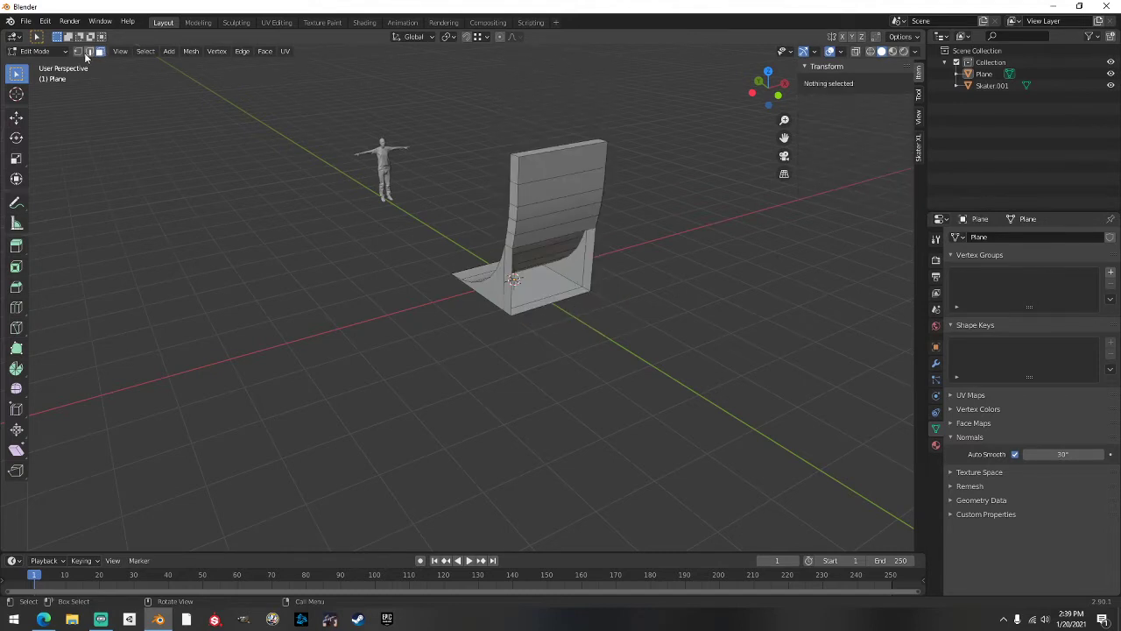
Select an edge loop and the lower curved faces, then return to Object Mode with the ramp at 2 × 2.43 × 3.12 m
{"action": "left_click", "coordinate": [569, 238]}
{"action": "left_click", "coordinate": [555, 236], "text": "alt"}
{"action": "left_click", "coordinate": [555, 307], "text": "alt+shift"}
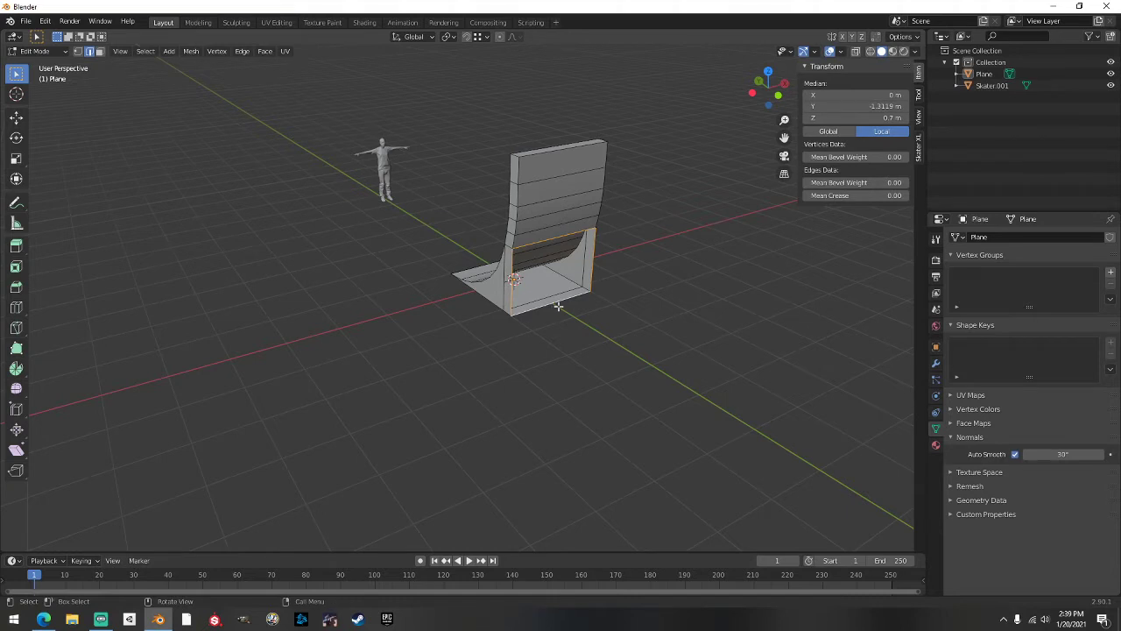
{"action": "left_click", "coordinate": [579, 306], "text": "ctrl"}
{"action": "key", "text": "Tab"}
{"action": "middle_click_drag", "start_coordinate": [634, 306], "coordinate": [671, 258]}
{"action": "scroll", "coordinate": [672, 257], "scroll_direction": "down", "scroll_amount": 5}
{"action": "scroll", "coordinate": [614, 275], "scroll_direction": "up", "scroll_amount": 3}
{"action": "middle_click_drag", "start_coordinate": [592, 306], "coordinate": [516, 409]}
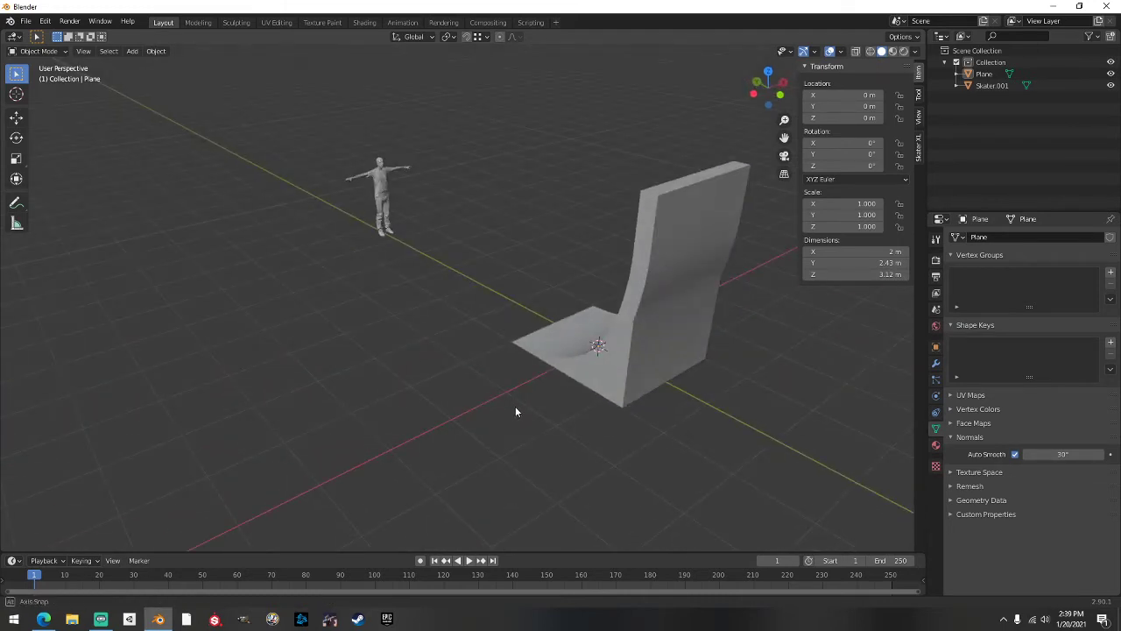
Scale the ramp up to 1.570, then further to 1.747
{"action": "left_click", "coordinate": [669, 331]}
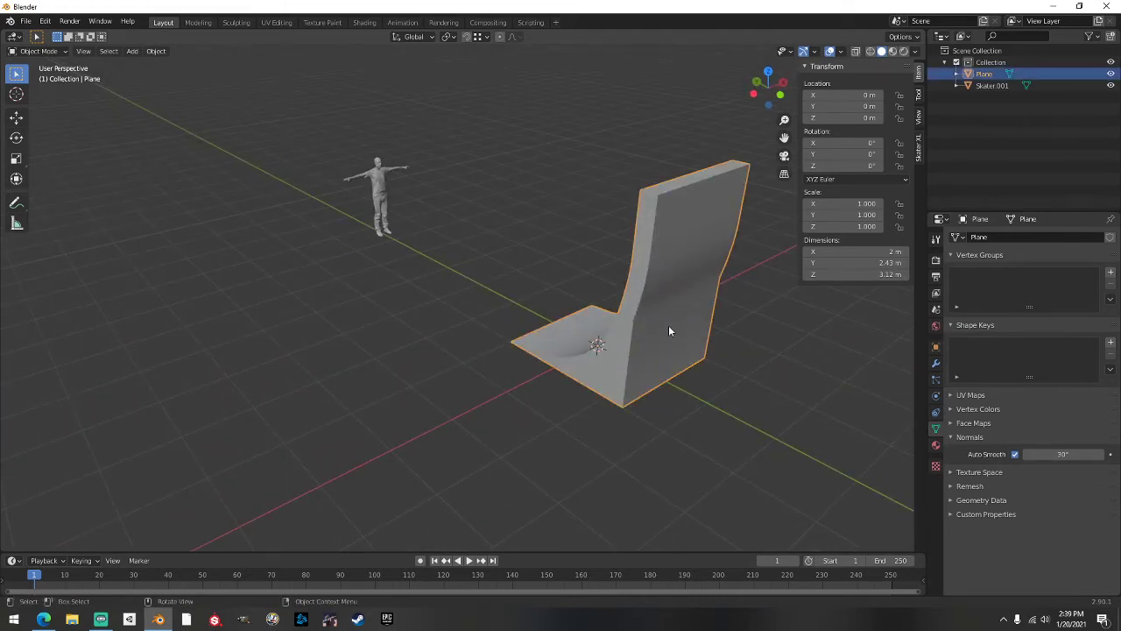
{"action": "key", "text": "s"}
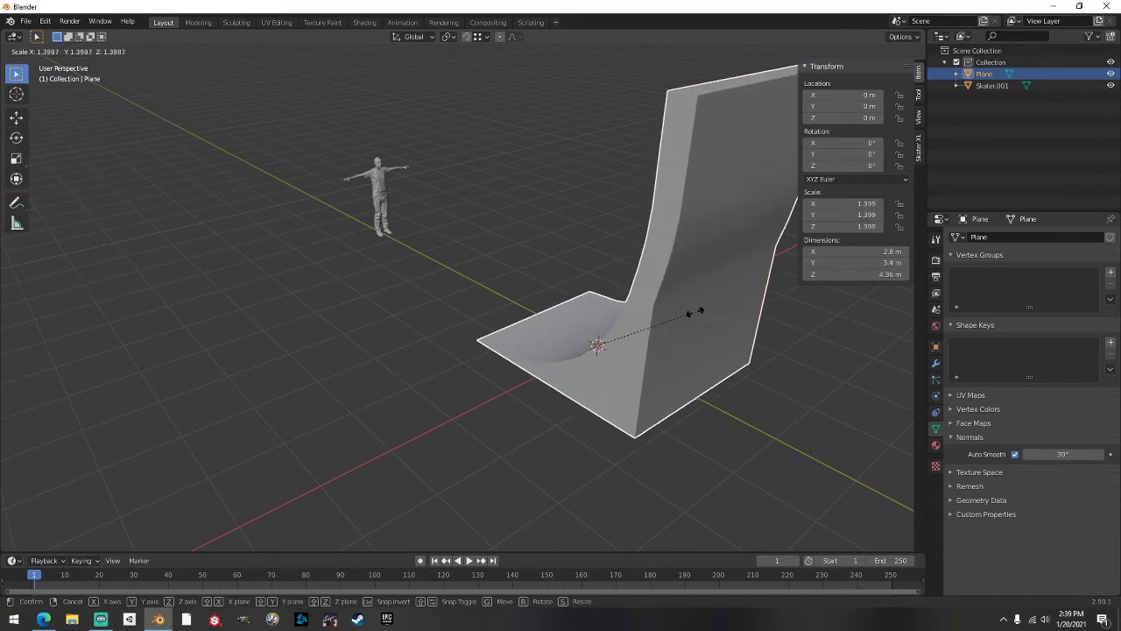
{"action": "left_click", "coordinate": [705, 309]}
{"action": "middle_click_drag", "start_coordinate": [707, 309], "coordinate": [614, 266]}
{"action": "key", "text": "s"}
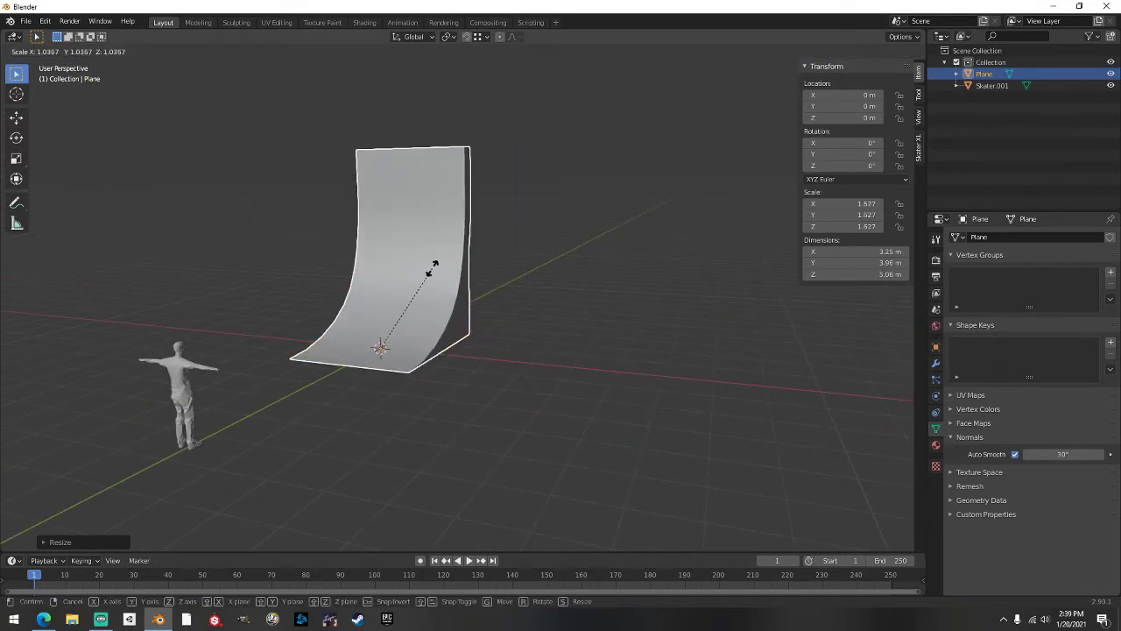
{"action": "left_click", "coordinate": [464, 263]}
{"action": "middle_click_drag", "start_coordinate": [465, 263], "coordinate": [581, 200]}
{"action": "scroll", "coordinate": [355, 272], "scroll_direction": "up", "scroll_amount": 4}
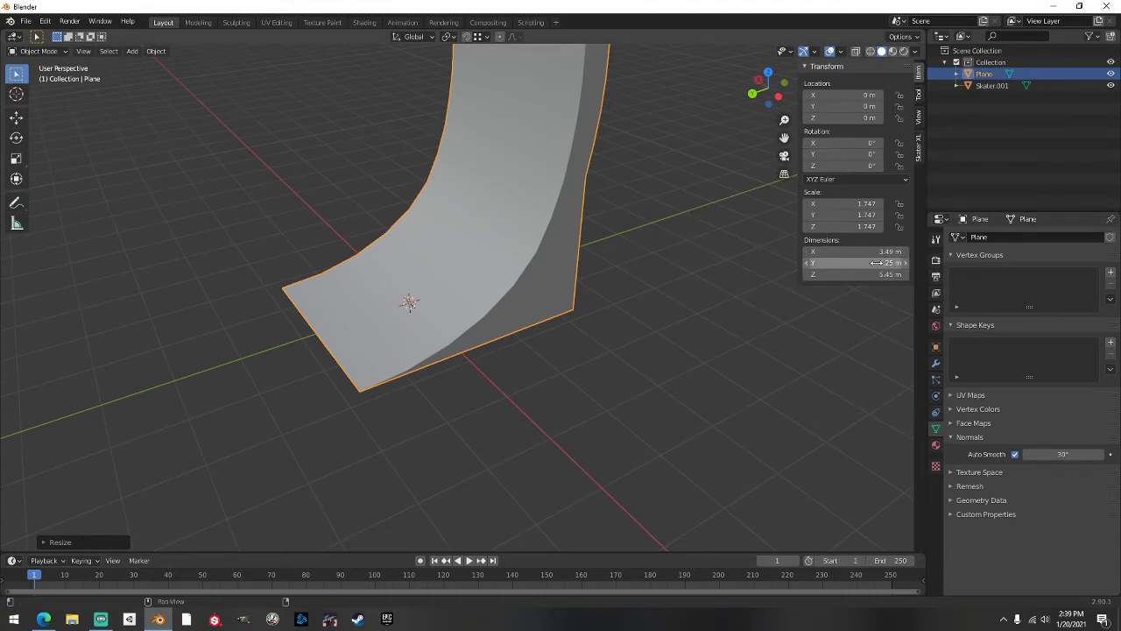
{"action": "scroll", "coordinate": [663, 321], "scroll_direction": "down", "scroll_amount": 4}
{"action": "middle_click_drag", "start_coordinate": [663, 321], "coordinate": [631, 290]}
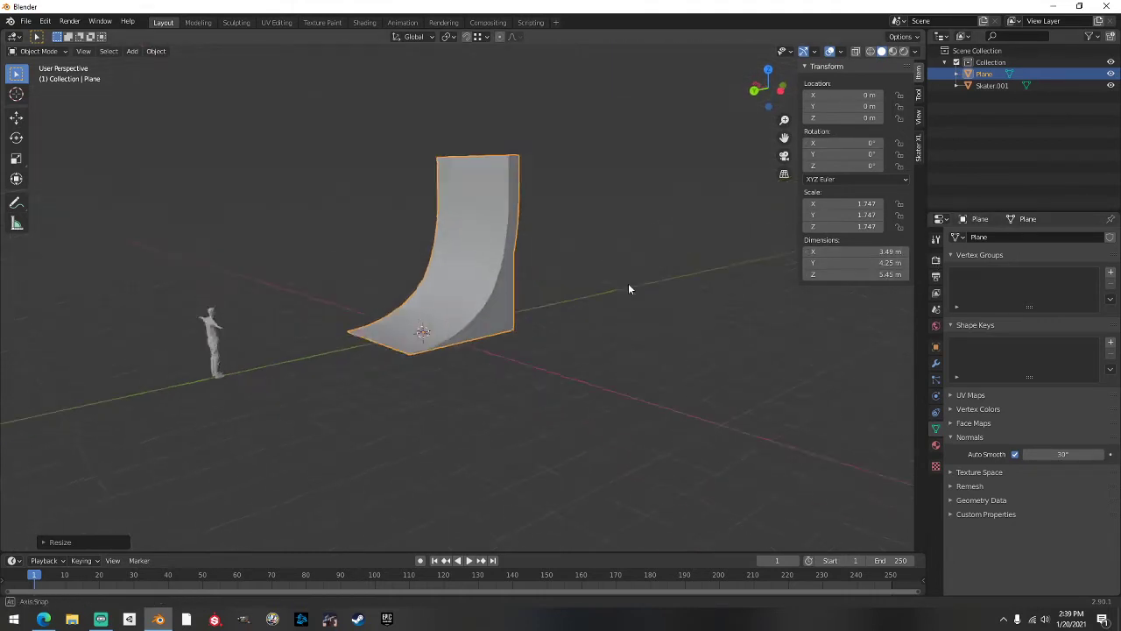
Apply all transforms to the ramp so its scale resets to 1
{"action": "left_click", "coordinate": [541, 350]}
{"action": "key", "text": "ctrl+a"}
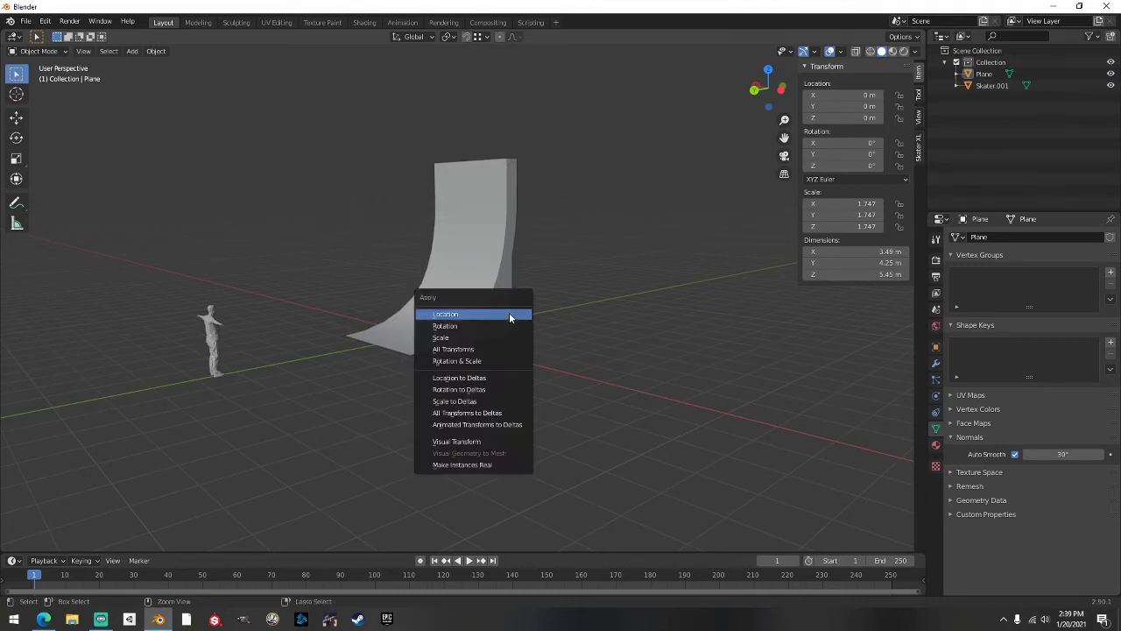
{"action": "left_click", "coordinate": [510, 348]}
{"action": "left_click", "coordinate": [495, 333]}
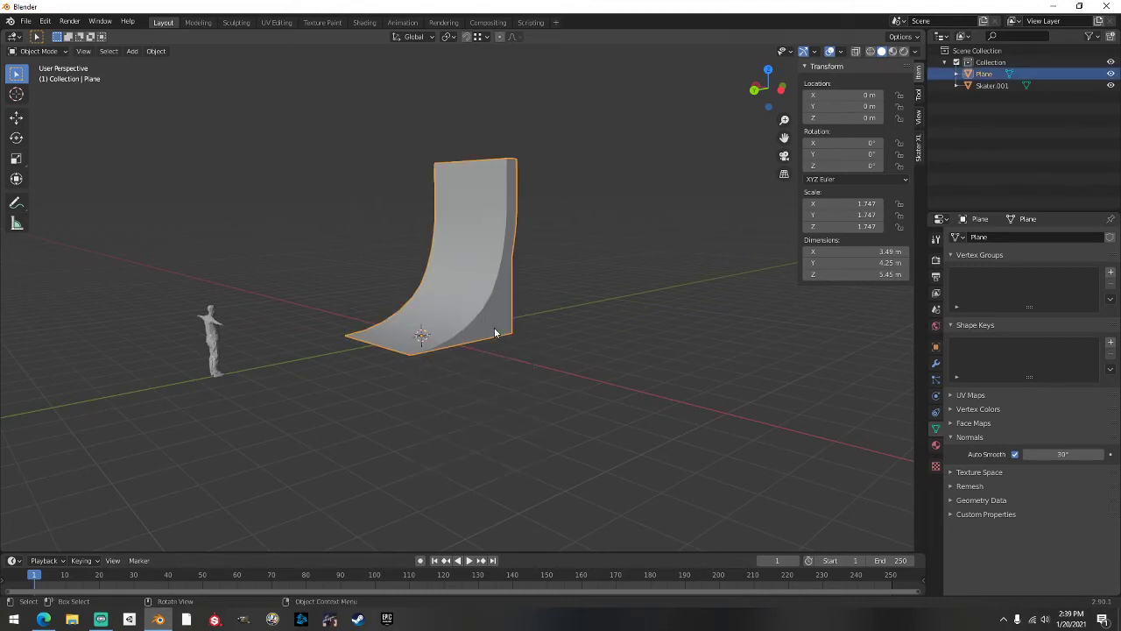
{"action": "key", "text": "ctrl+a"}
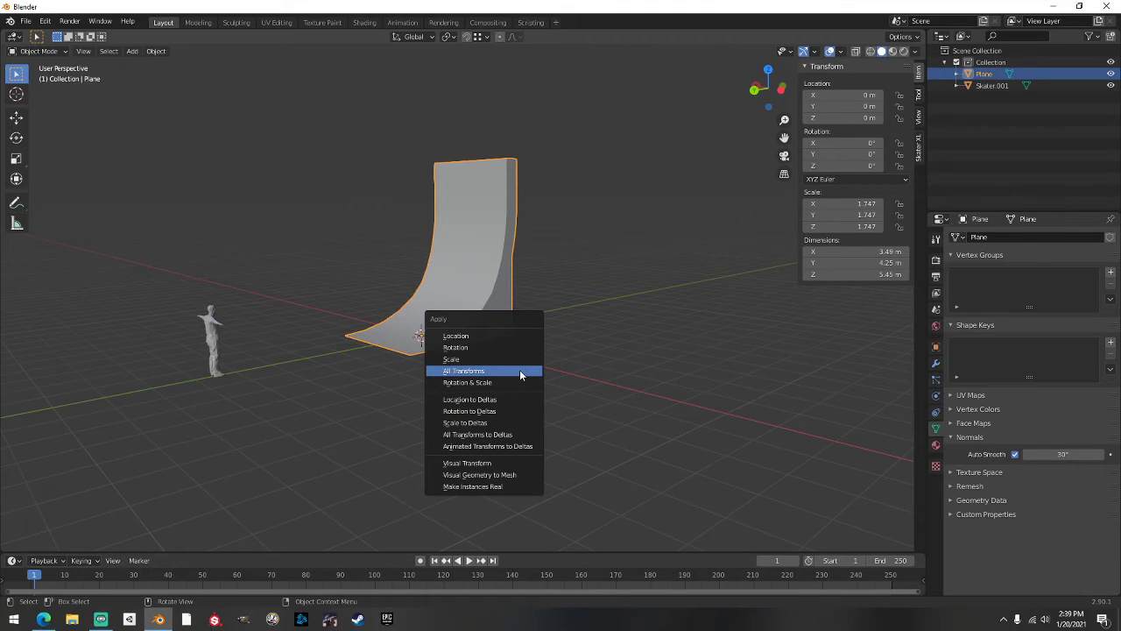
{"action": "left_click", "coordinate": [519, 371]}
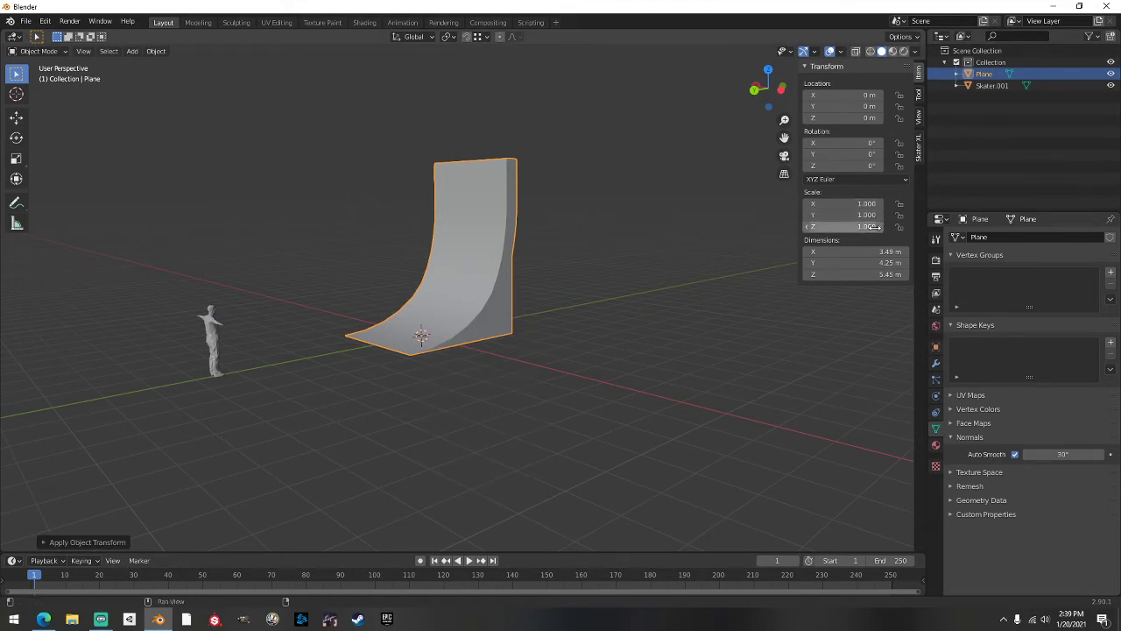
Inspect the enlarged ramp beside the skater from several angles, then undo to an earlier state
{"action": "middle_click_drag", "start_coordinate": [699, 289], "coordinate": [587, 318]}
{"action": "scroll", "coordinate": [526, 289], "scroll_direction": "up", "scroll_amount": 4}
{"action": "middle_click_drag", "start_coordinate": [477, 267], "coordinate": [619, 205]}
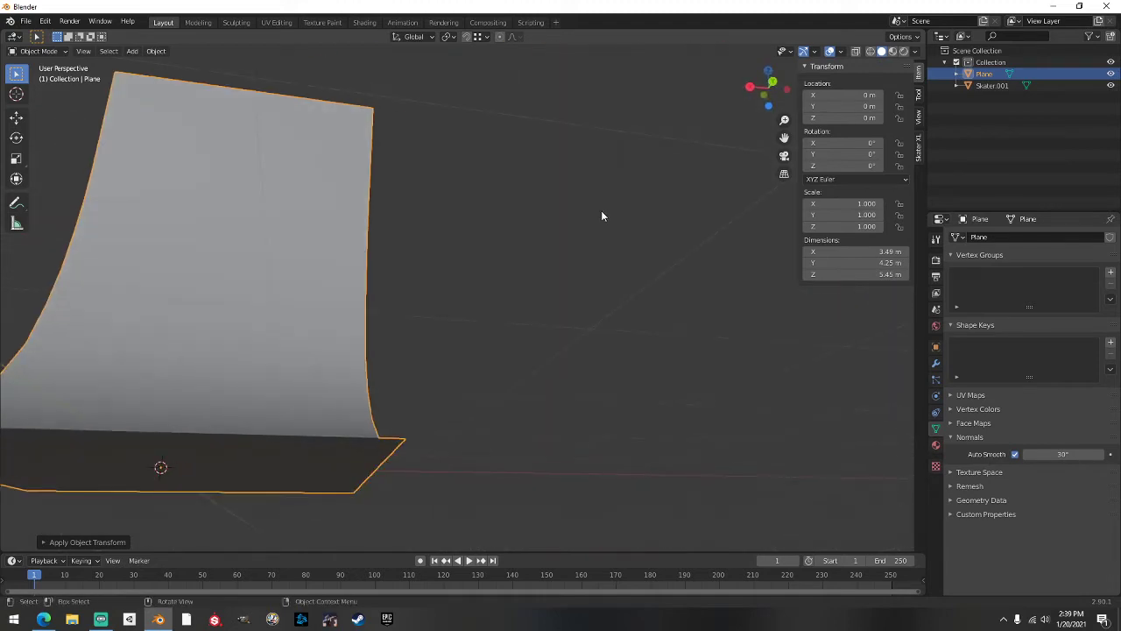
{"action": "middle_click_drag", "start_coordinate": [383, 254], "coordinate": [436, 292]}
{"action": "middle_click_drag", "start_coordinate": [428, 228], "coordinate": [490, 295]}
{"action": "middle_click_drag", "start_coordinate": [296, 274], "coordinate": [504, 271]}
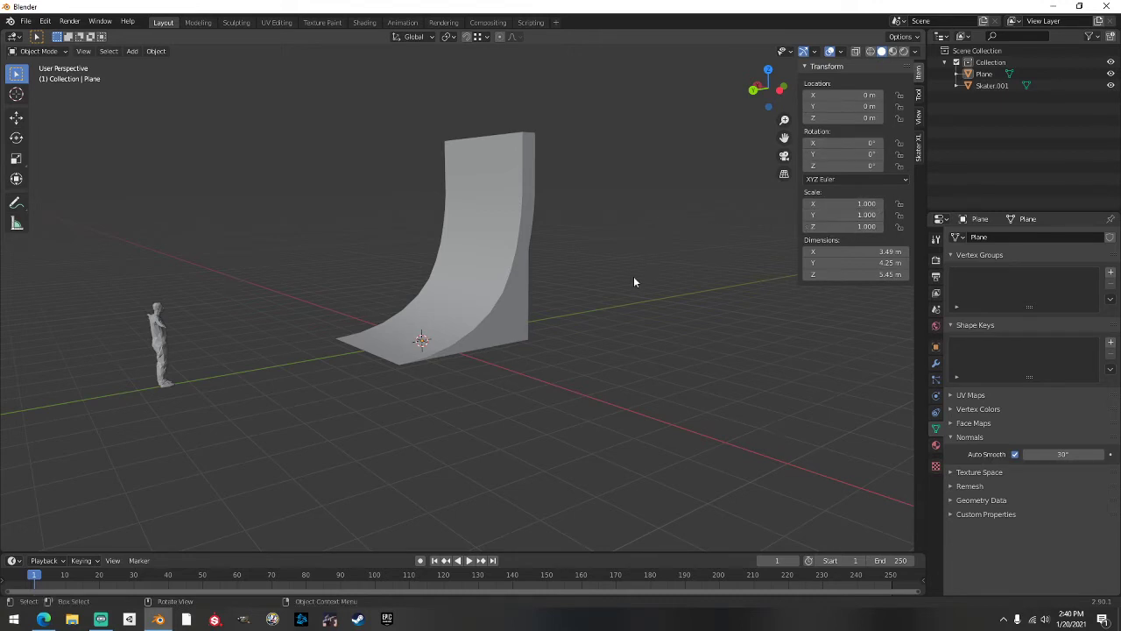
{"action": "left_click", "coordinate": [466, 290]}
{"action": "middle_click_drag", "start_coordinate": [466, 290], "coordinate": [312, 319]}
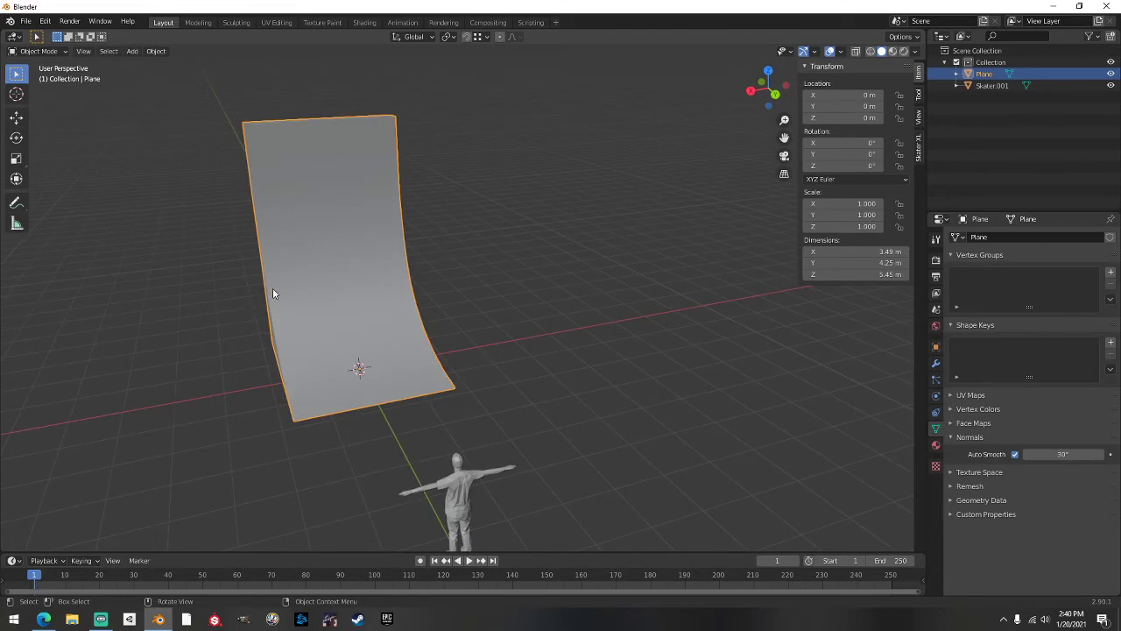
{"action": "middle_click_drag", "start_coordinate": [409, 266], "coordinate": [228, 248]}
{"action": "left_click", "coordinate": [598, 247]}
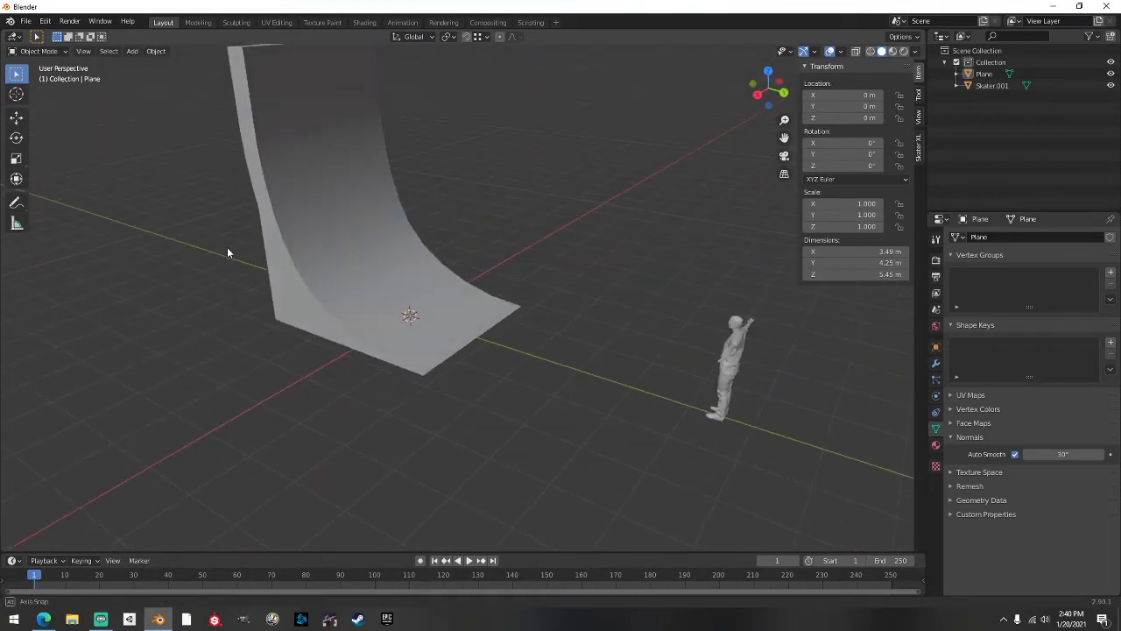
{"action": "left_click", "coordinate": [323, 217]}
{"action": "key", "text": "ctrl+z"}
{"action": "key", "text": "ctrl+z"}
{"action": "key", "text": "ctrl+z"}
{"action": "key", "text": "ctrl+z"}
{"action": "key", "text": "ctrl+z"}
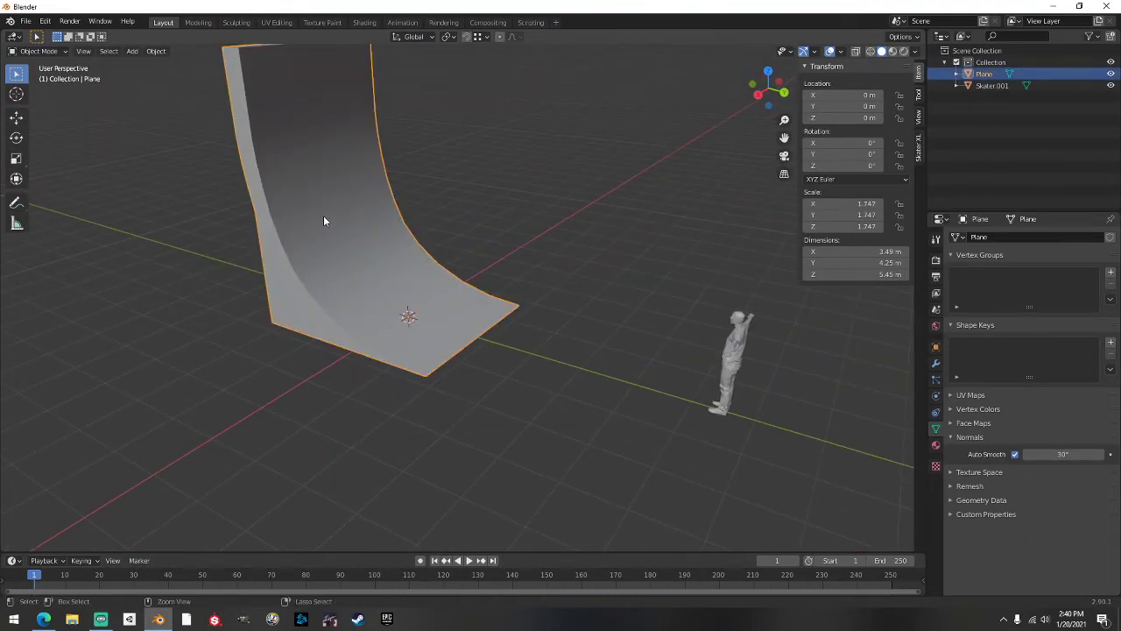
In Edit Mode, box-select the curved ramp faces
{"action": "key", "text": "Tab"}
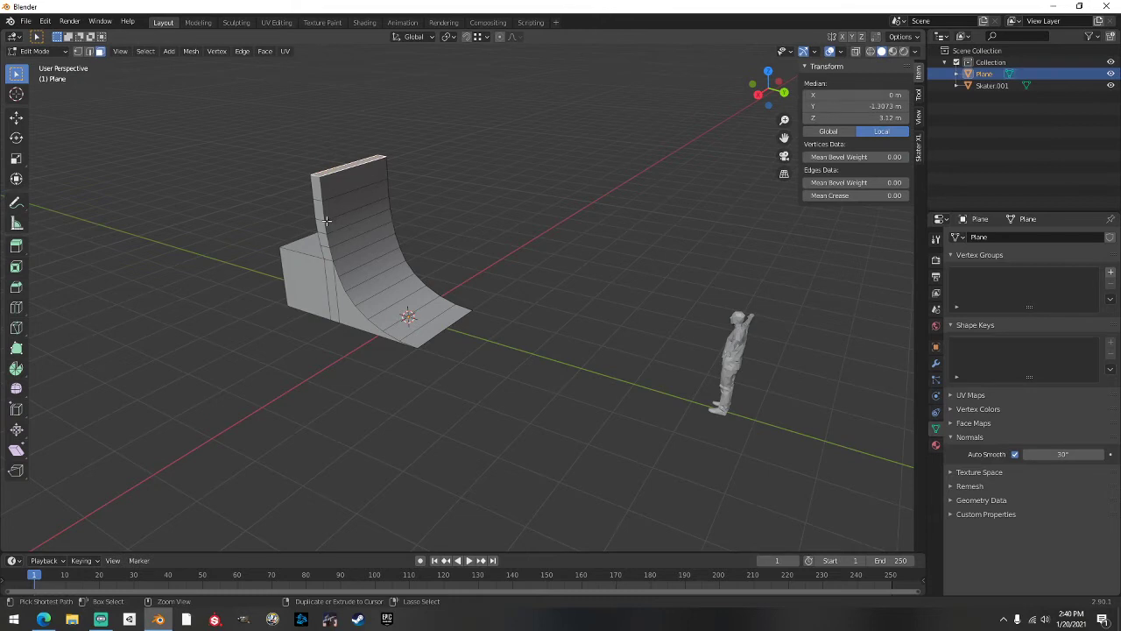
{"action": "middle_click_drag", "start_coordinate": [347, 220], "coordinate": [318, 388]}
{"action": "scroll", "coordinate": [453, 370], "scroll_direction": "down", "scroll_amount": 3}
{"action": "middle_click_drag", "start_coordinate": [453, 370], "coordinate": [410, 392]}
{"action": "left_click_drag", "start_coordinate": [598, 501], "coordinate": [375, 145]}
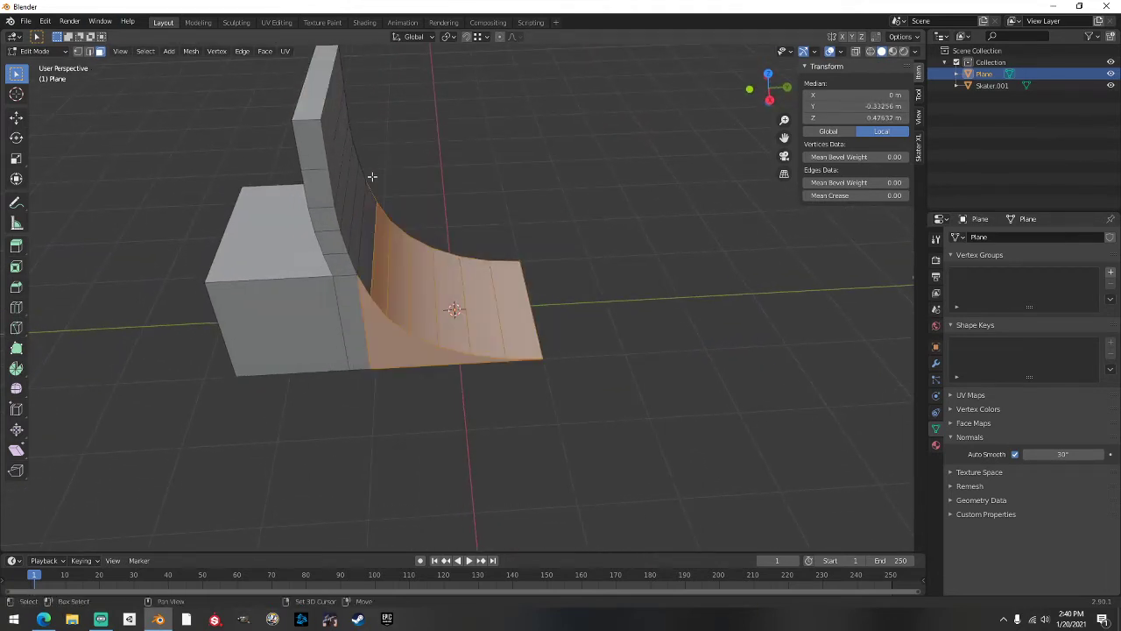
{"action": "middle_click_drag", "start_coordinate": [366, 224], "coordinate": [400, 227]}
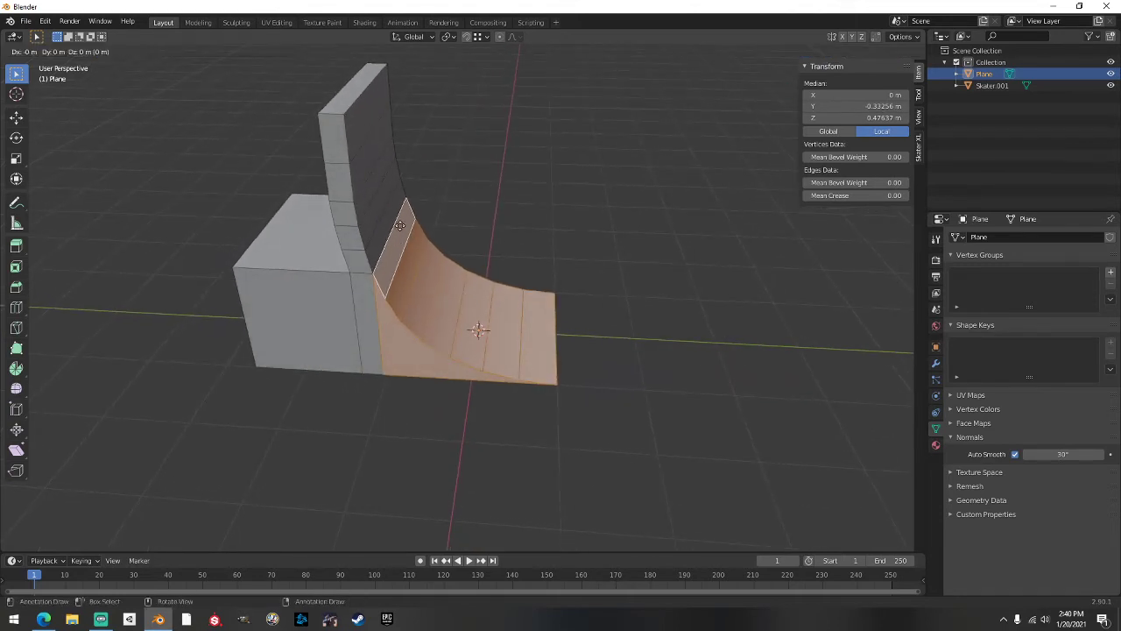
Duplicate the curve along Y, rotate it 90° on Z, and slide it against the quarter pipe's side
{"action": "key", "text": "shift+d"}
{"action": "key", "text": "y"}
{"action": "left_click", "coordinate": [87, 224]}
{"action": "type", "text": "rz90"}
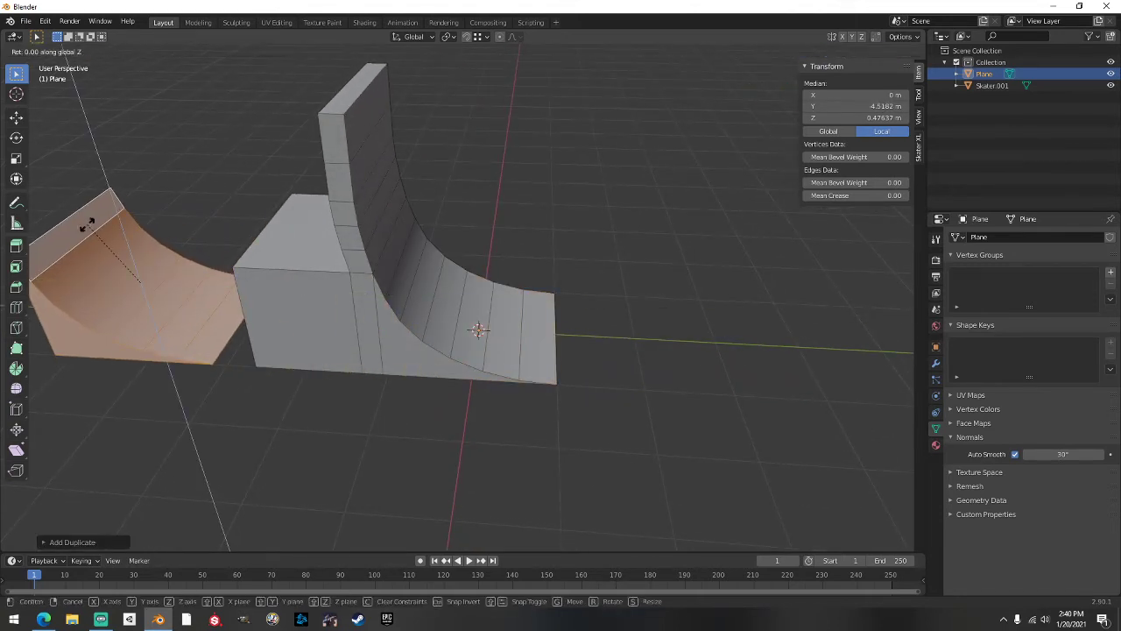
{"action": "key", "text": "Return"}
{"action": "key", "text": "g"}
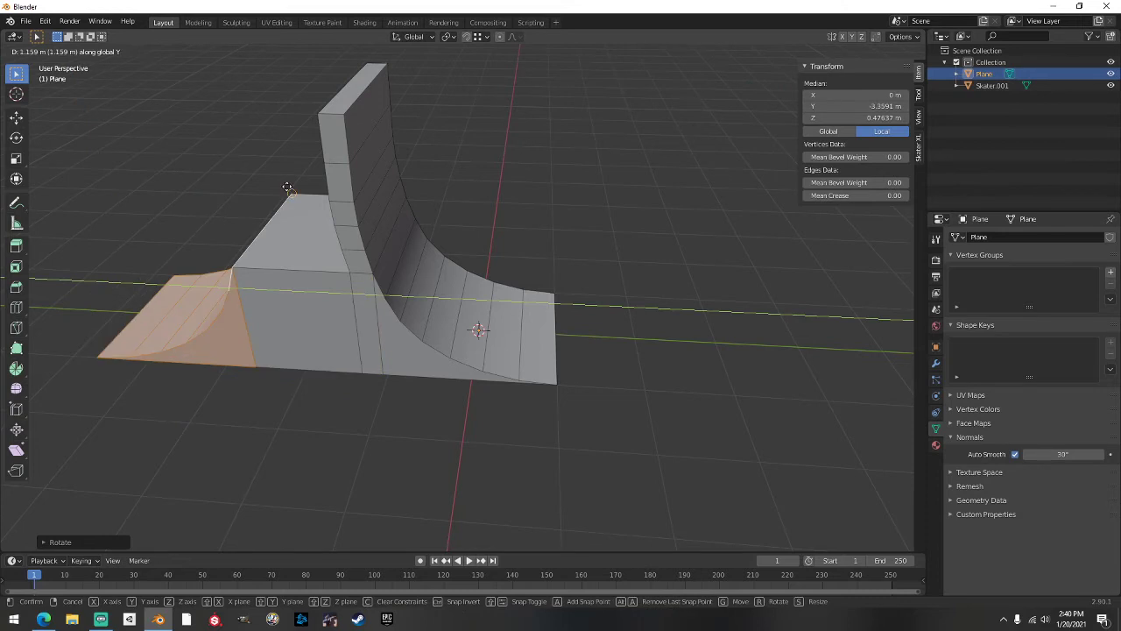
{"action": "left_click", "coordinate": [280, 183]}
{"action": "key", "text": "Tab"}
{"action": "middle_click_drag", "start_coordinate": [234, 146], "coordinate": [502, 277]}
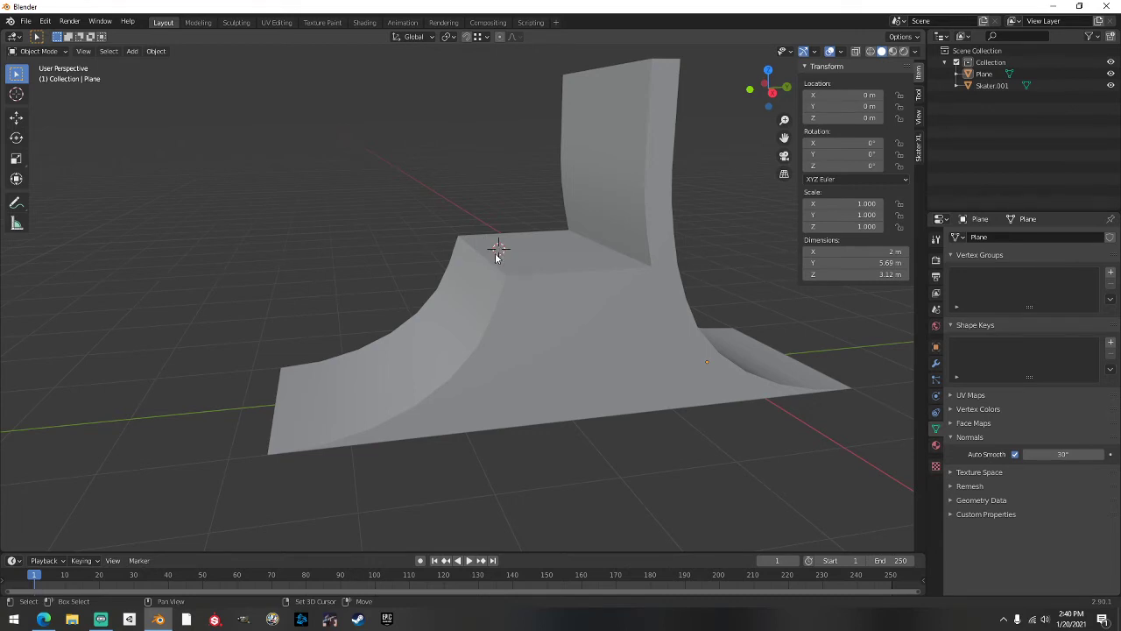
Apply the ramp's transform, place the 3D cursor on the deck, and add a cylinder there
{"action": "right_click_drag", "start_coordinate": [543, 270], "coordinate": [512, 260], "text": "shift"}
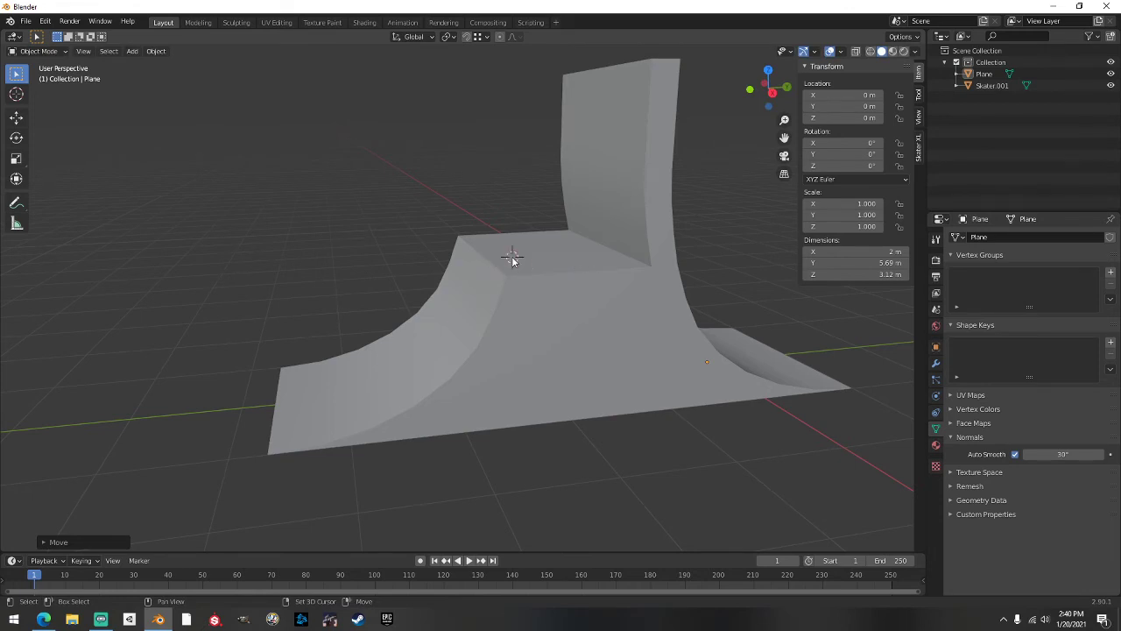
{"action": "key", "text": "ctrl+a"}
{"action": "left_click", "coordinate": [509, 257]}
{"action": "key", "text": "shift+a"}
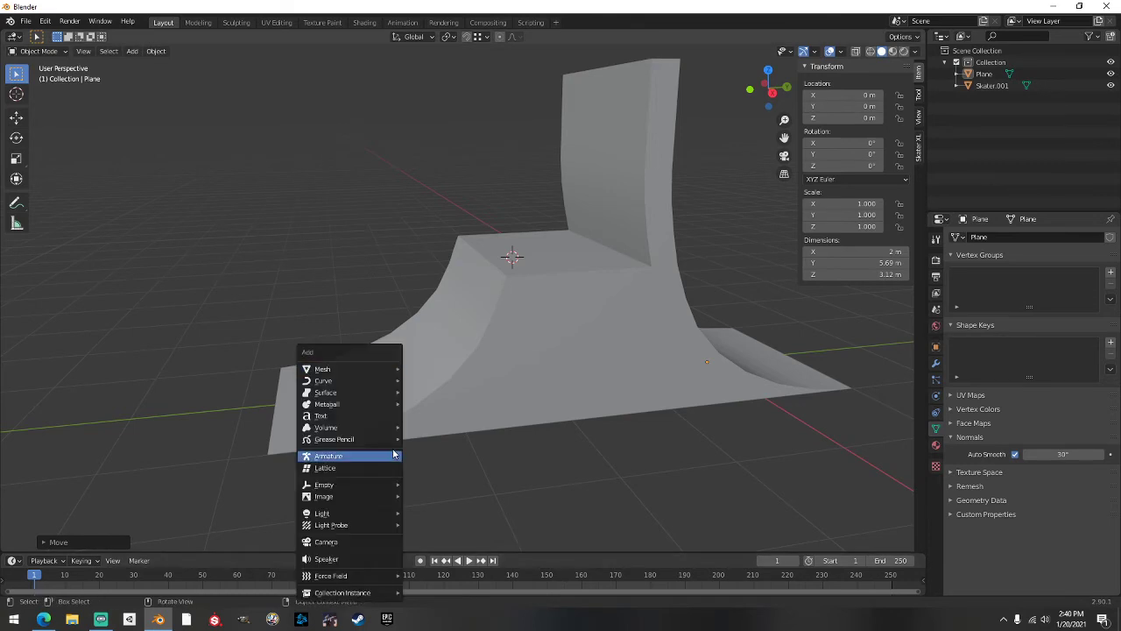
{"action": "mouse_move", "coordinate": [359, 369]}
{"action": "left_click", "coordinate": [433, 173]}
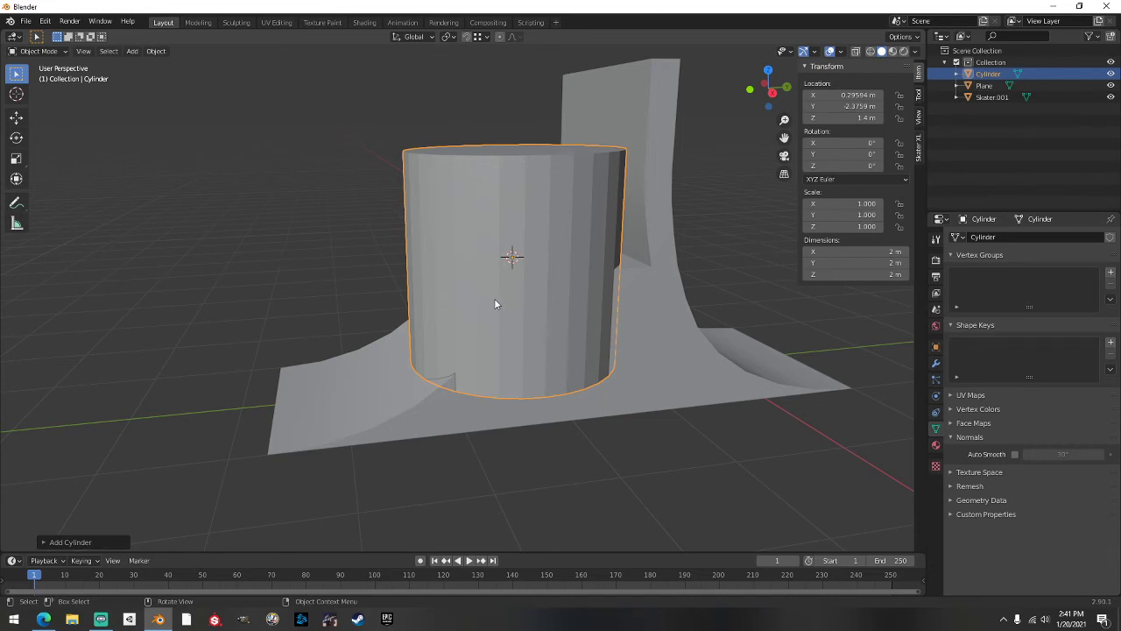
{"action": "key", "text": "shift+a"}
{"action": "mouse_move", "coordinate": [487, 310]}
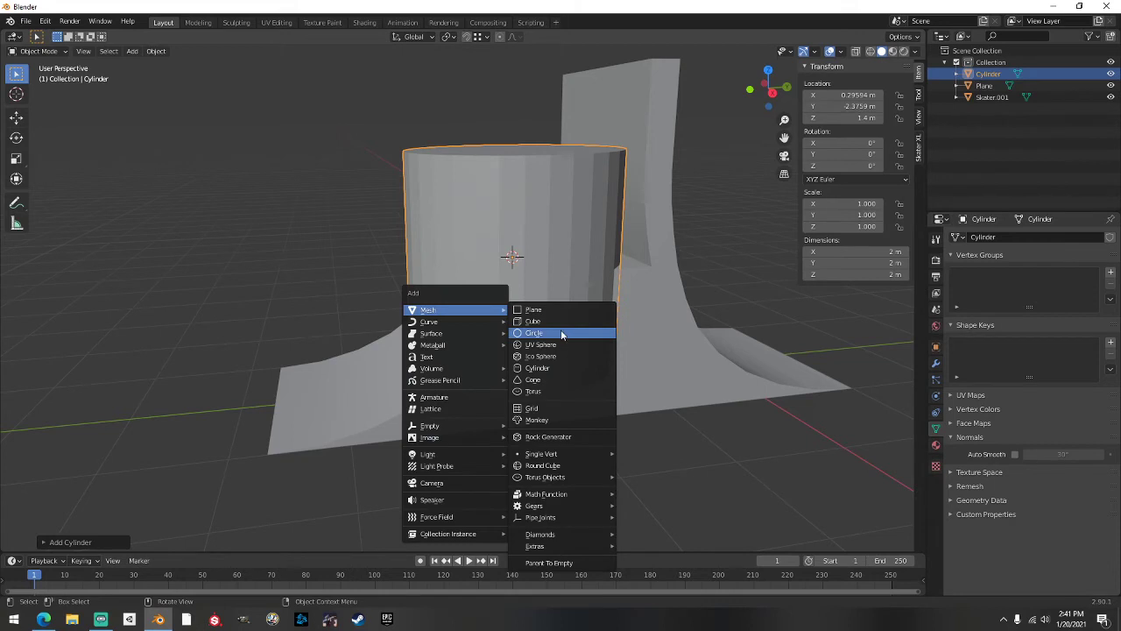
{"action": "right_click", "coordinate": [828, 300]}
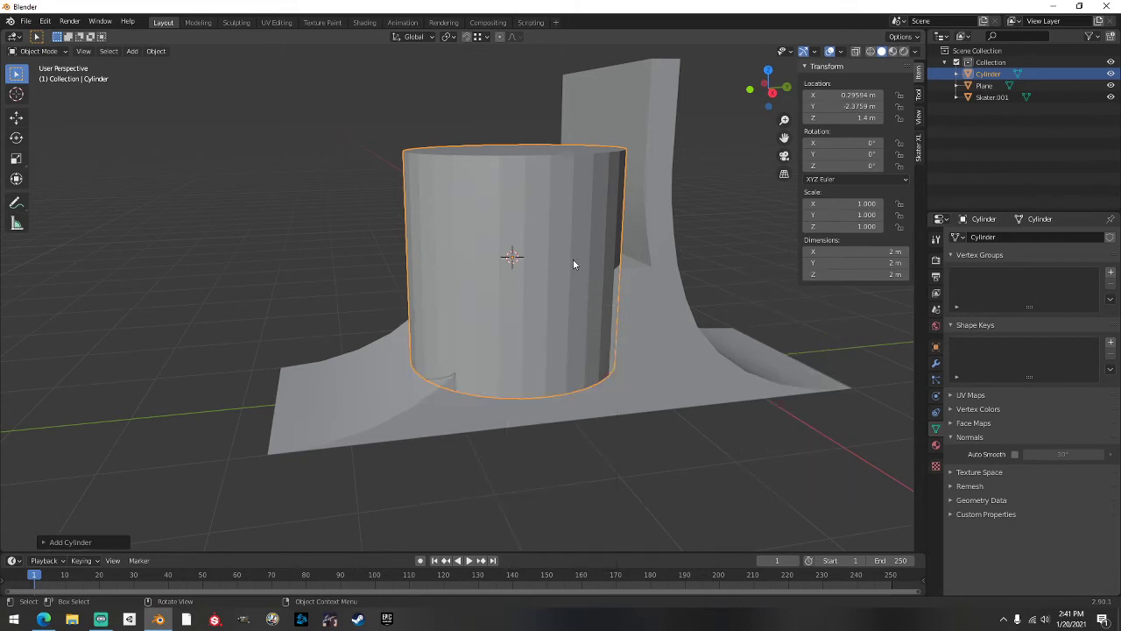
Set the cylinder's X and Y dimensions to 0.06 m
{"action": "left_click", "coordinate": [885, 251]}
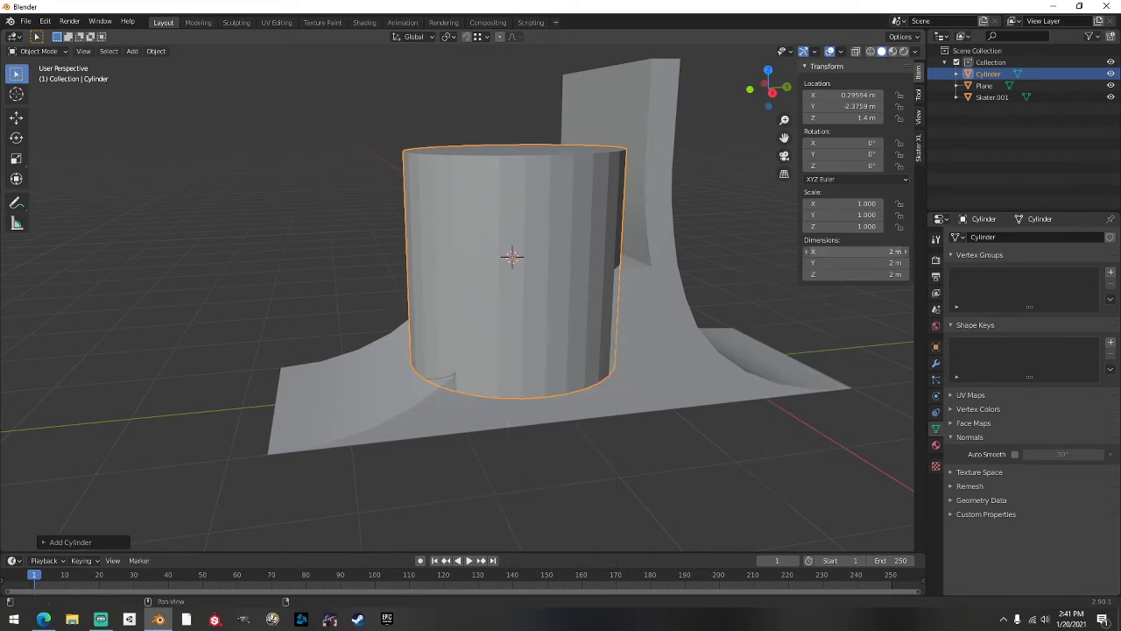
{"action": "type", "text": ".06"}
{"action": "key", "text": "Tab"}
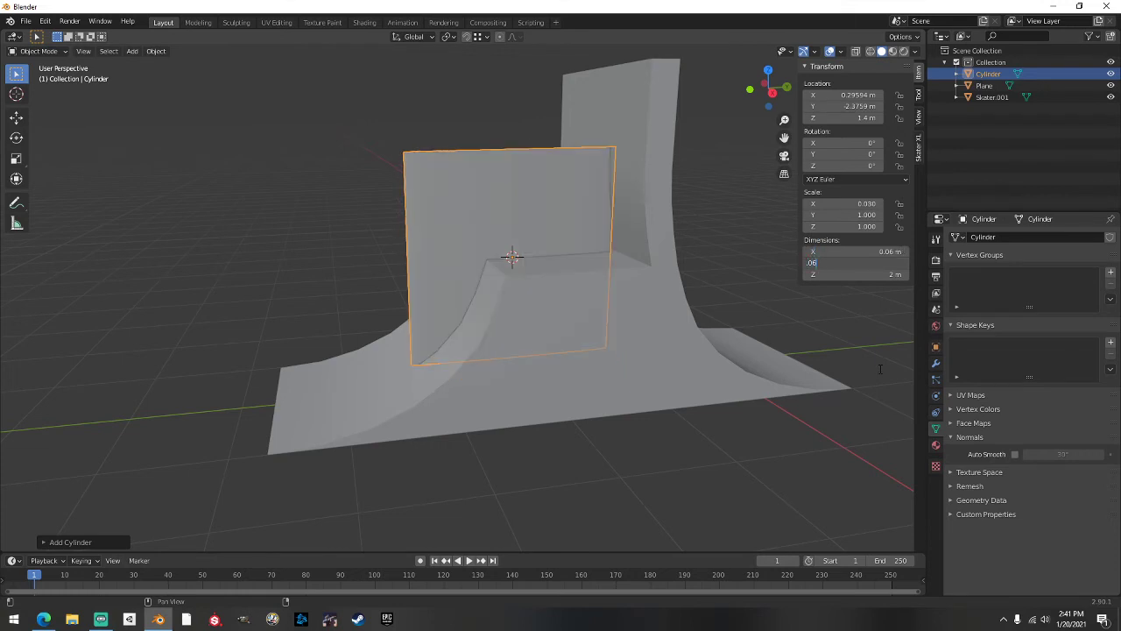
{"action": "type", "text": ".06"}
{"action": "key", "text": "Return"}
Rotate the thin cylinder 90° about Y so it lies horizontally on the deck
{"action": "scroll", "coordinate": [493, 272], "scroll_direction": "up", "scroll_amount": 3}
{"action": "middle_click_drag", "start_coordinate": [493, 272], "coordinate": [513, 337]}
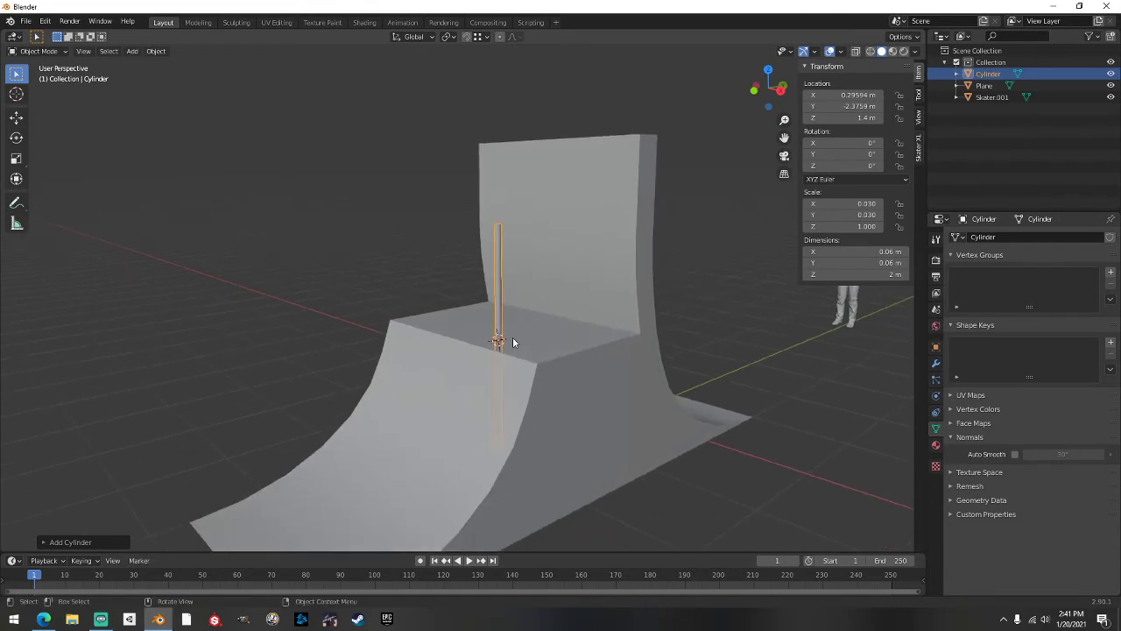
{"action": "key", "text": "r"}
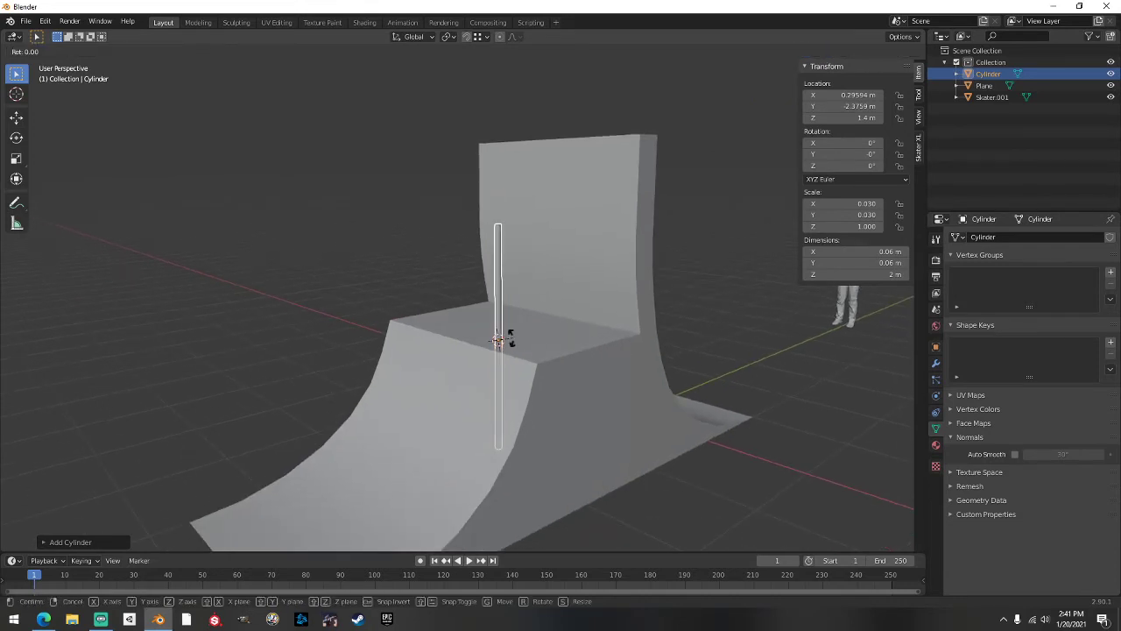
{"action": "type", "text": "y"}
{"action": "type", "text": "90"}
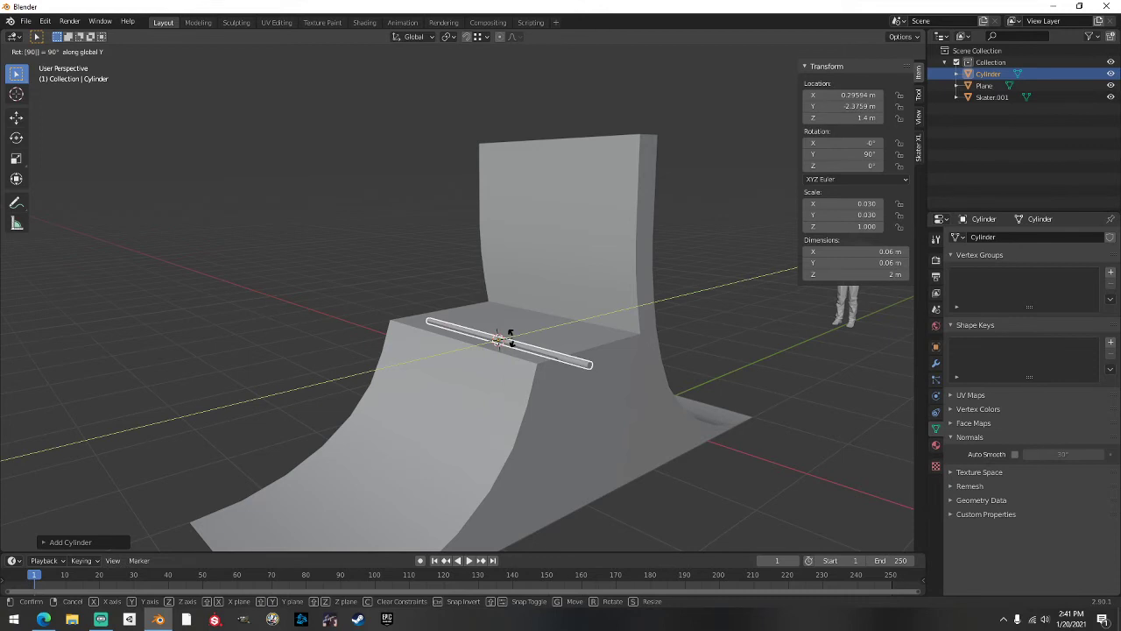
{"action": "key", "text": "Return"}
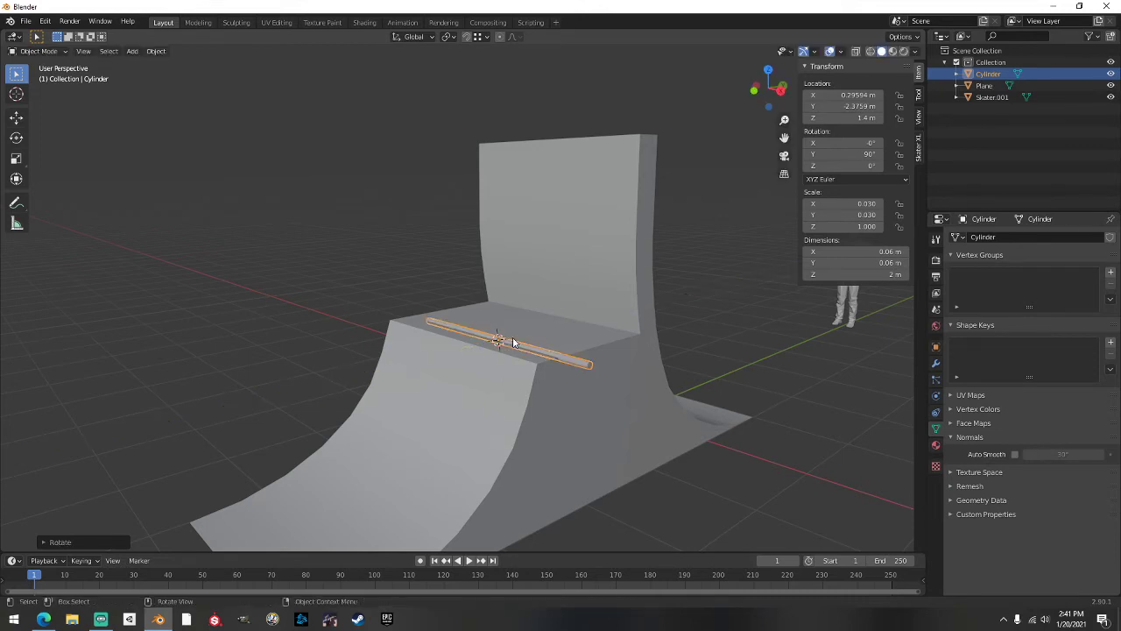
{"action": "middle_click_drag", "start_coordinate": [514, 341], "coordinate": [486, 364]}
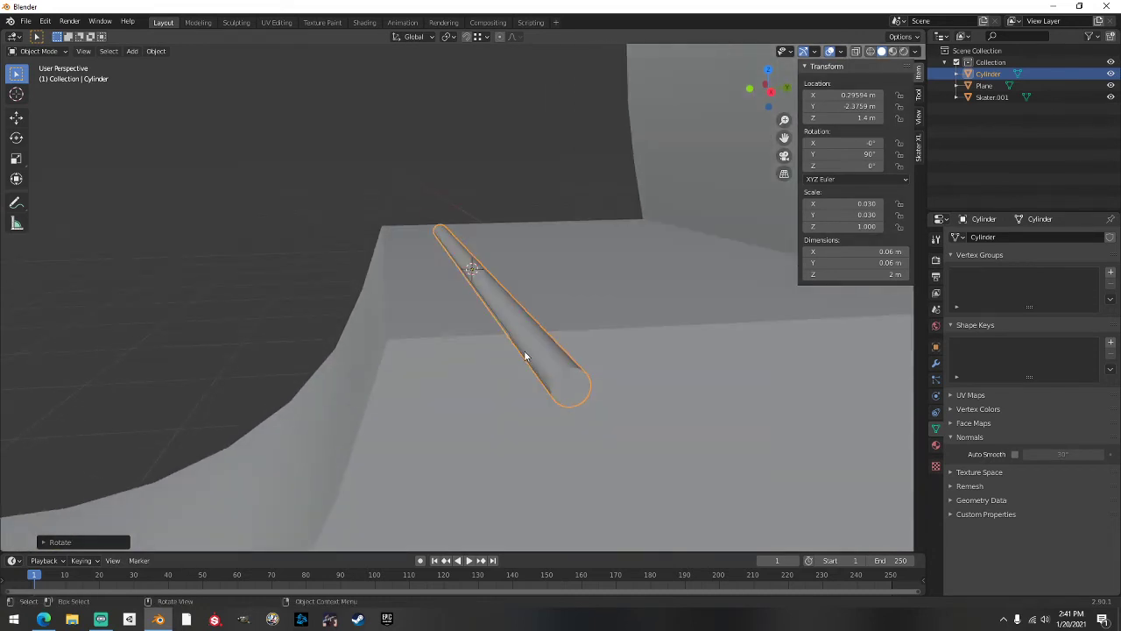
Move the rail to the deck's front edge and lower it vertically onto the coping
{"action": "key", "text": "g"}
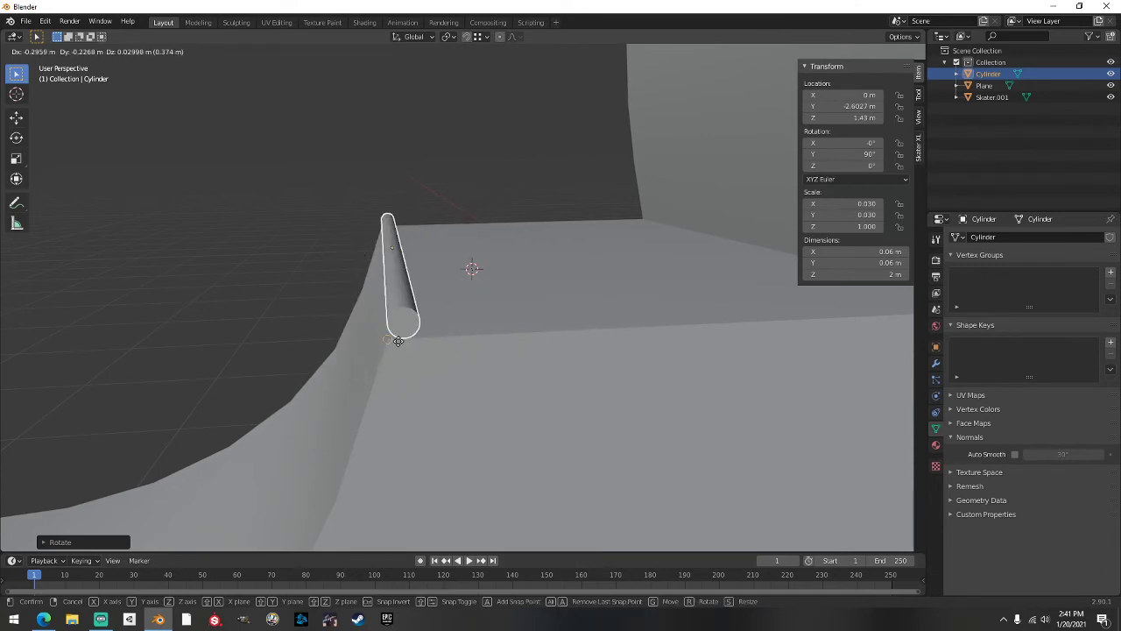
{"action": "left_click", "coordinate": [398, 341]}
{"action": "middle_click_drag", "start_coordinate": [401, 345], "coordinate": [482, 386]}
{"action": "key", "text": "g"}
{"action": "key", "text": "z"}
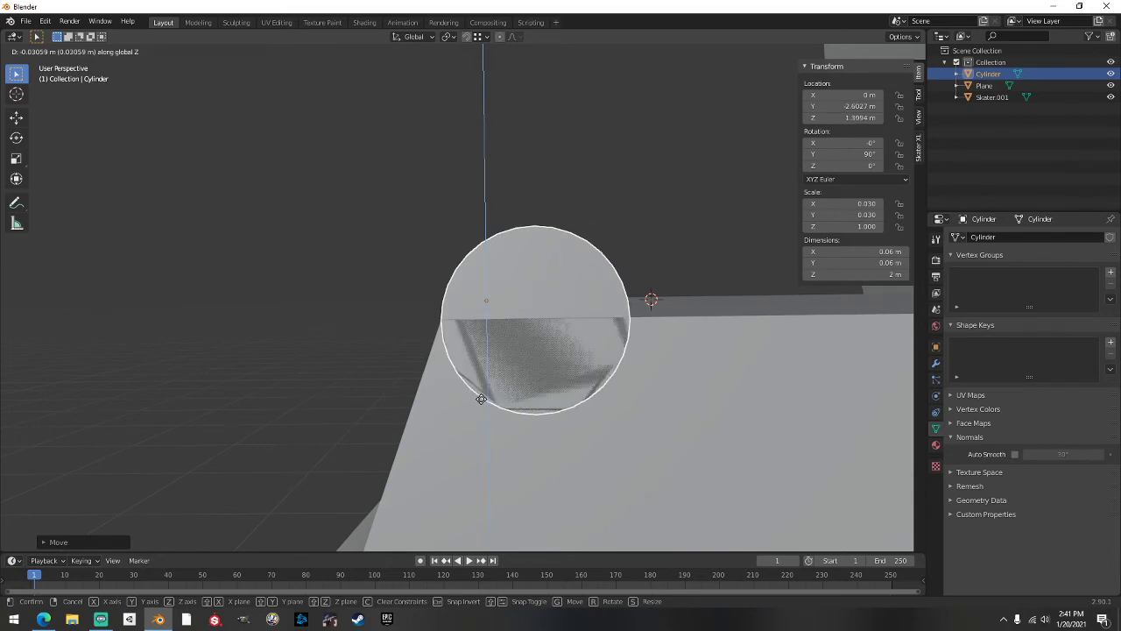
{"action": "left_click", "coordinate": [481, 399]}
{"action": "scroll", "coordinate": [443, 190], "scroll_direction": "down", "scroll_amount": 3}
{"action": "middle_click_drag", "start_coordinate": [443, 190], "coordinate": [461, 199]}
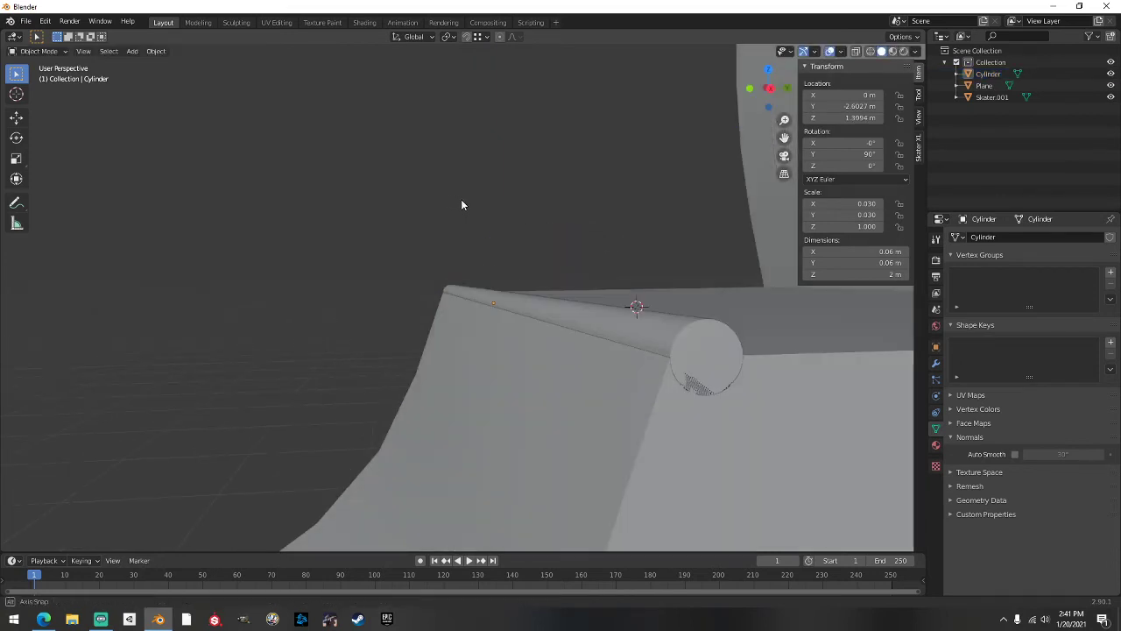
{"action": "middle_click_drag", "start_coordinate": [653, 382], "coordinate": [502, 386]}
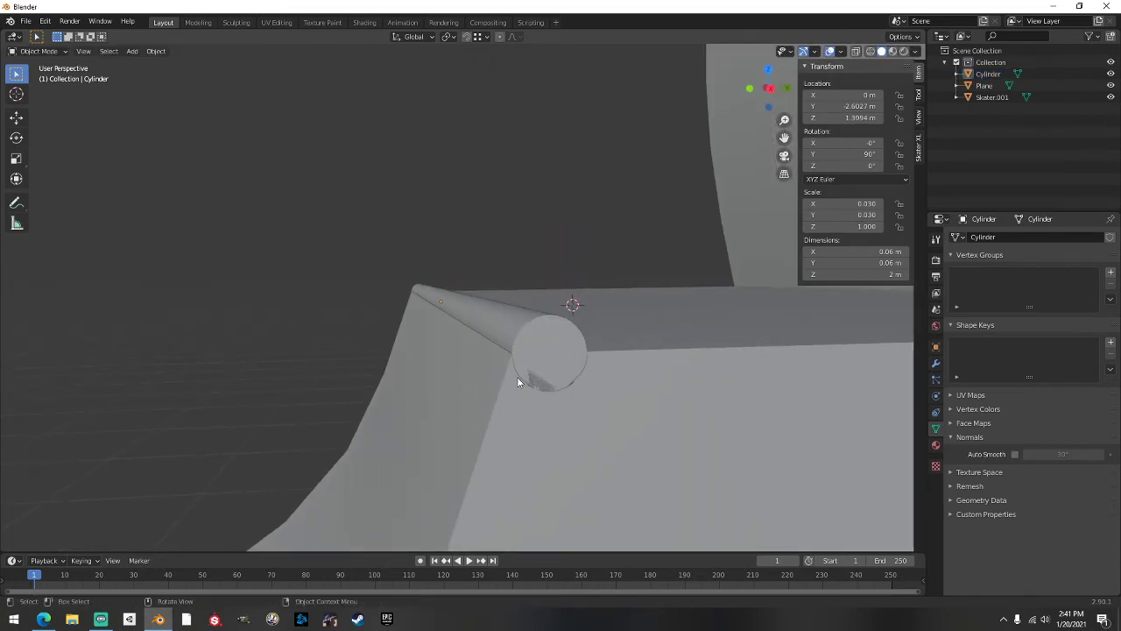
Nudge the rail's mesh slightly along X in Edit Mode so it sits flush on the ramp's lip
{"action": "left_click", "coordinate": [555, 360]}
{"action": "key", "text": "Tab"}
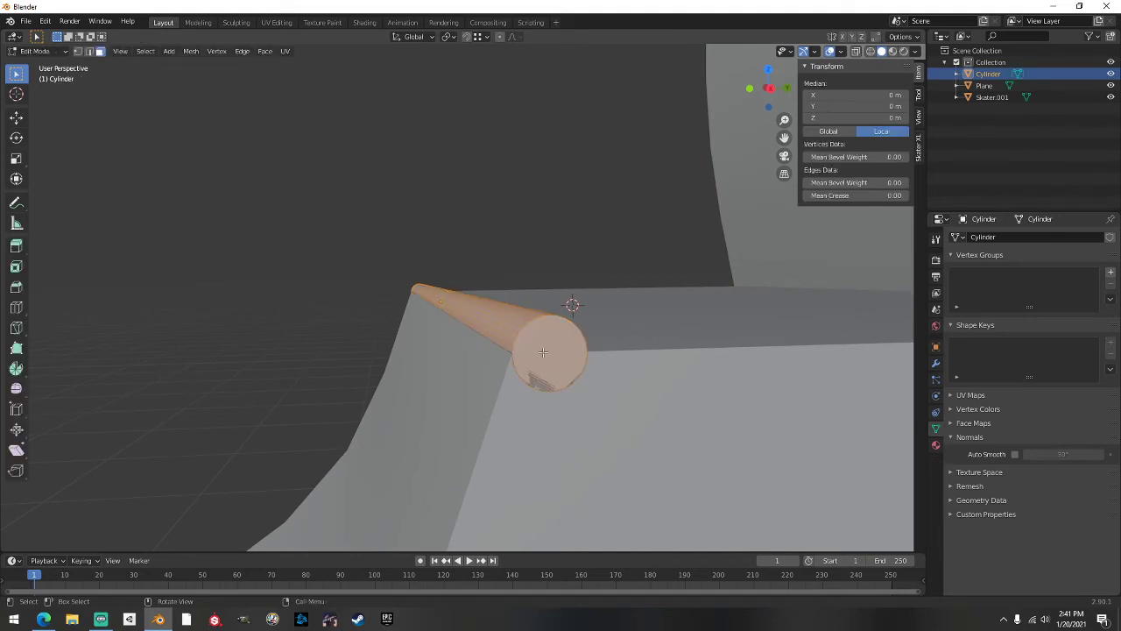
{"action": "key", "text": "g"}
{"action": "key", "text": "x"}
{"action": "key", "text": "Return"}
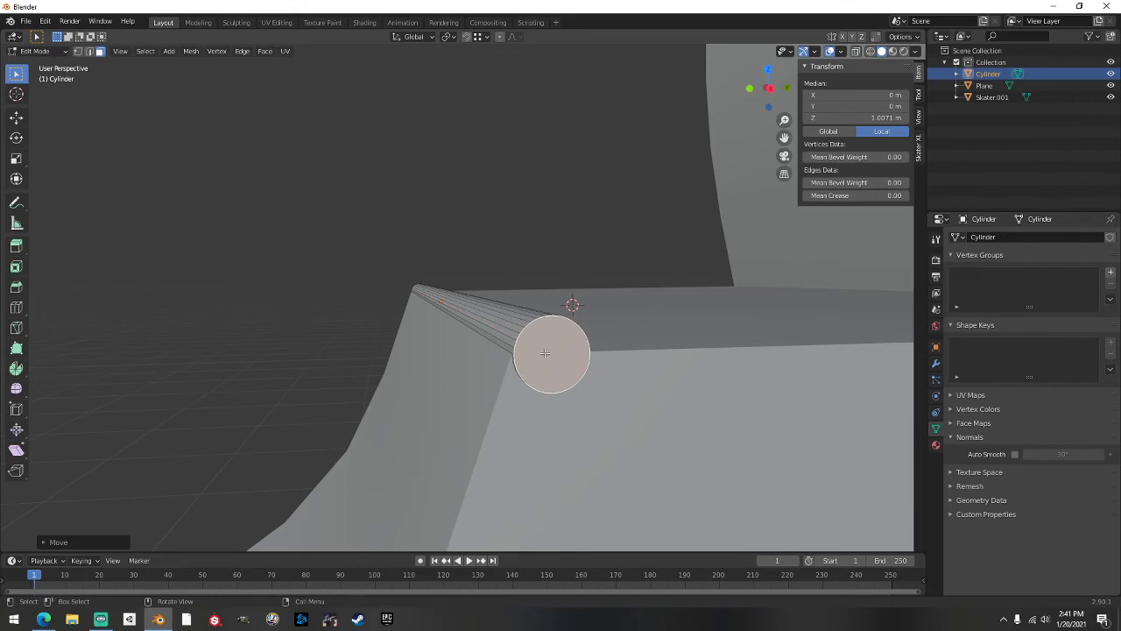
{"action": "key", "text": "Tab"}
{"action": "middle_click_drag", "start_coordinate": [641, 375], "coordinate": [670, 391]}
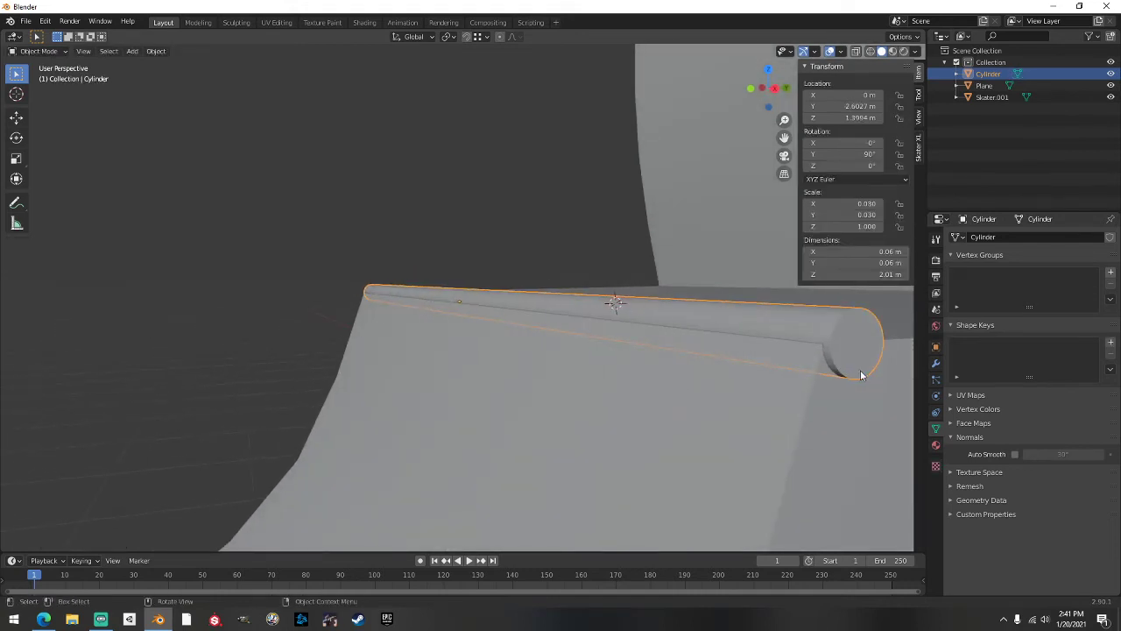
{"action": "key", "text": "Tab"}
{"action": "key", "text": "g"}
{"action": "key", "text": "x"}
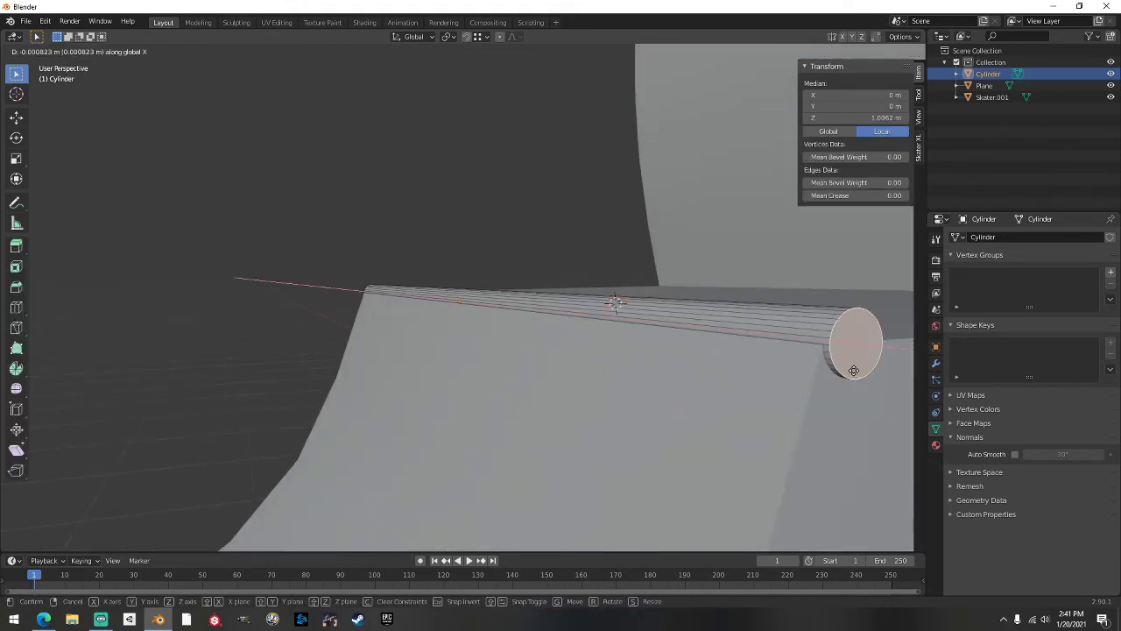
{"action": "key", "text": "Escape"}
{"action": "key", "text": "Tab"}
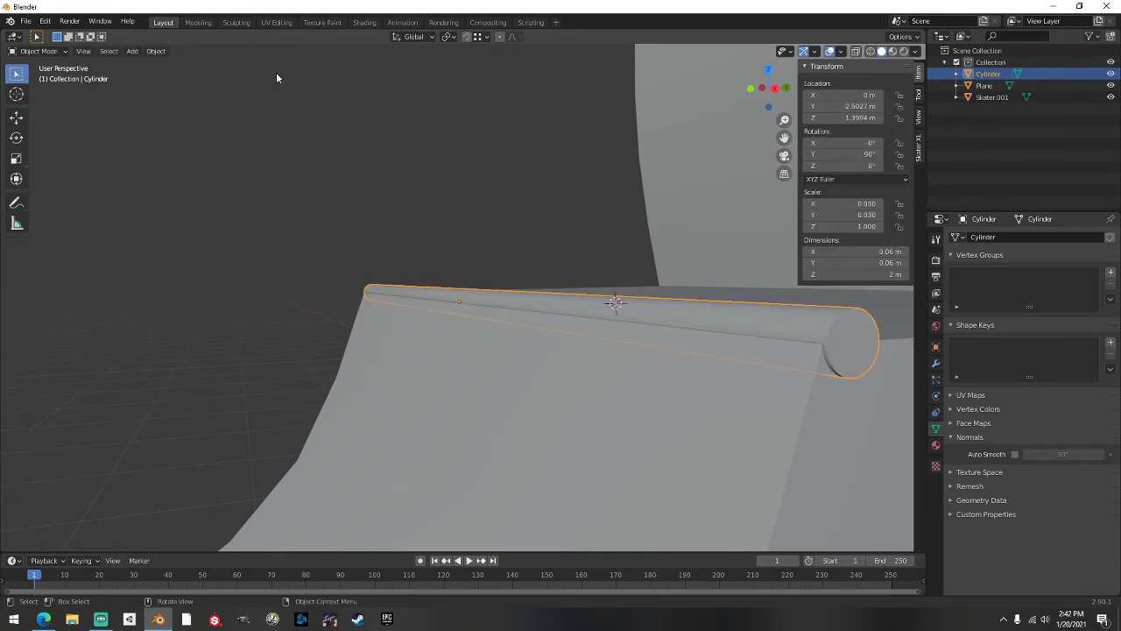
{"action": "left_click", "coordinate": [338, 147]}
{"action": "middle_click_drag", "start_coordinate": [339, 147], "coordinate": [388, 314]}
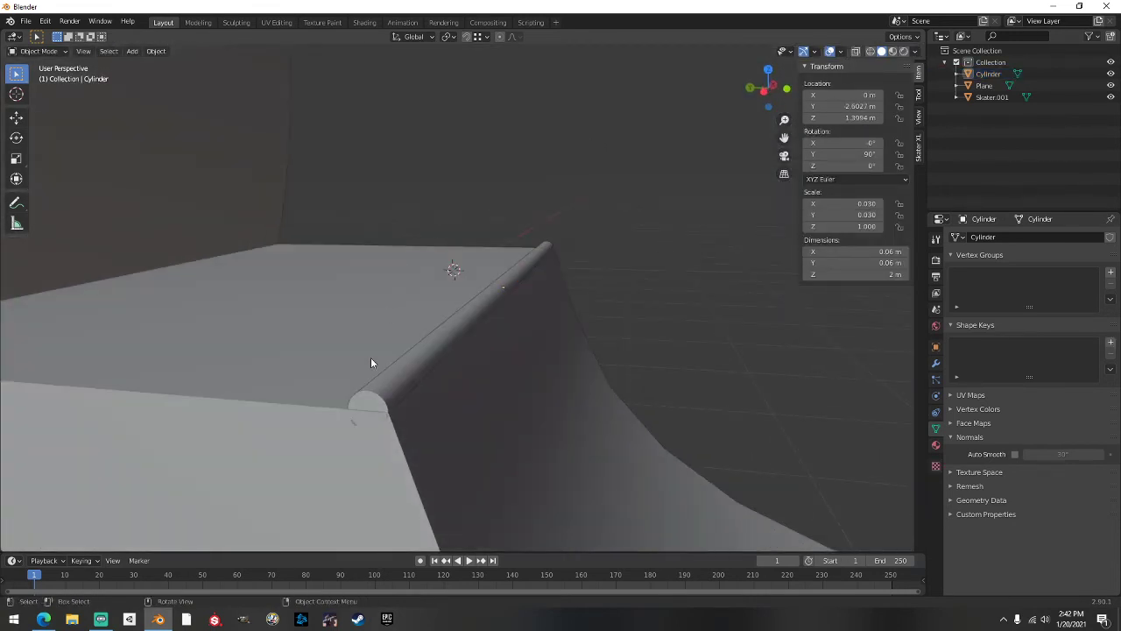
Select the rail and try an X-axis move of its end face in Edit Mode, then cancel it
{"action": "left_click", "coordinate": [364, 403]}
{"action": "key", "text": "Tab"}
{"action": "key", "text": "g"}
{"action": "key", "text": "x"}
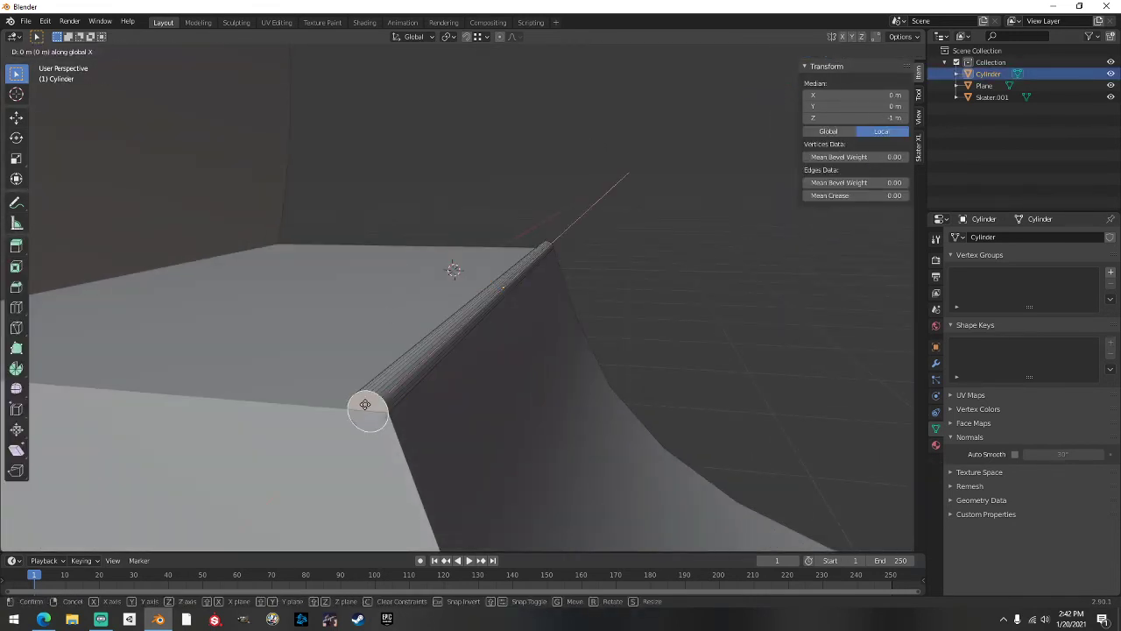
{"action": "key", "text": "Escape"}
{"action": "key", "text": "Tab"}
Apply Shade Smooth to the rail, then deselect and reselect it
{"action": "right_click", "coordinate": [405, 392]}
{"action": "left_click", "coordinate": [435, 354]}
{"action": "left_click", "coordinate": [612, 284]}
{"action": "left_click", "coordinate": [418, 353]}
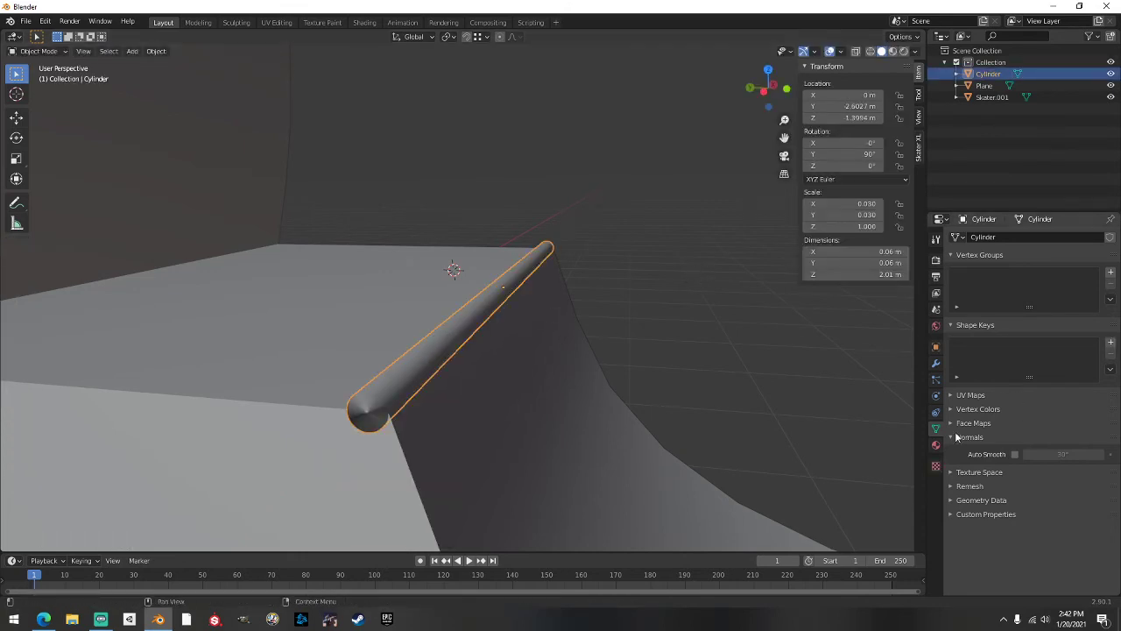
Reapply Shade Smooth to the rail and enable Auto Smooth at 30°
{"action": "right_click", "coordinate": [390, 395]}
{"action": "left_click", "coordinate": [404, 389]}
{"action": "left_click", "coordinate": [1014, 455]}
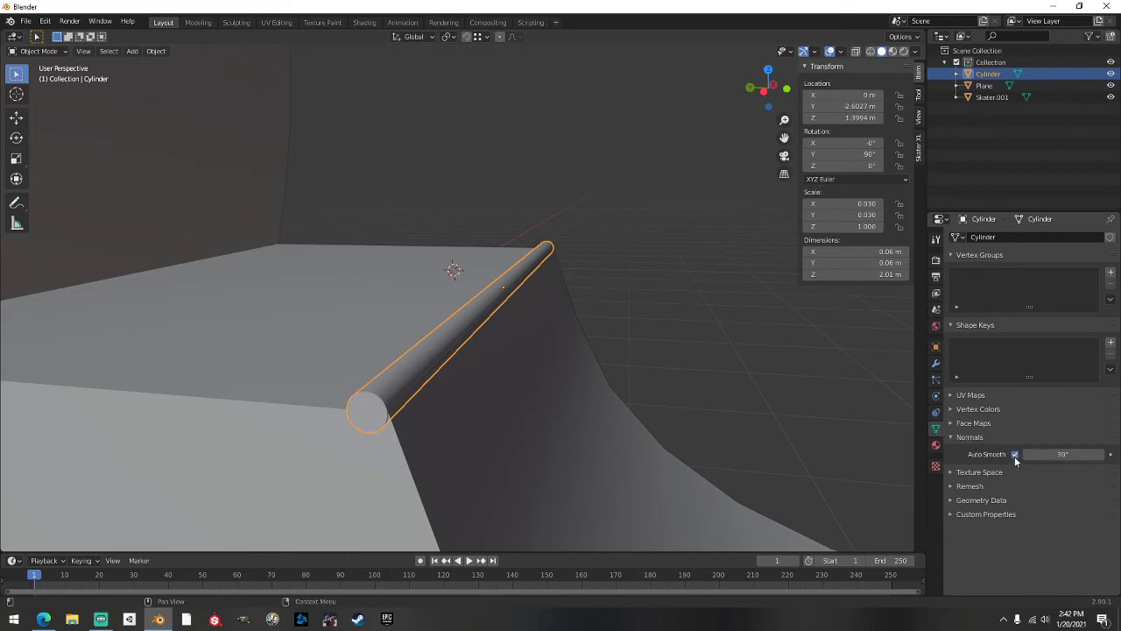
{"action": "left_click", "coordinate": [627, 303]}
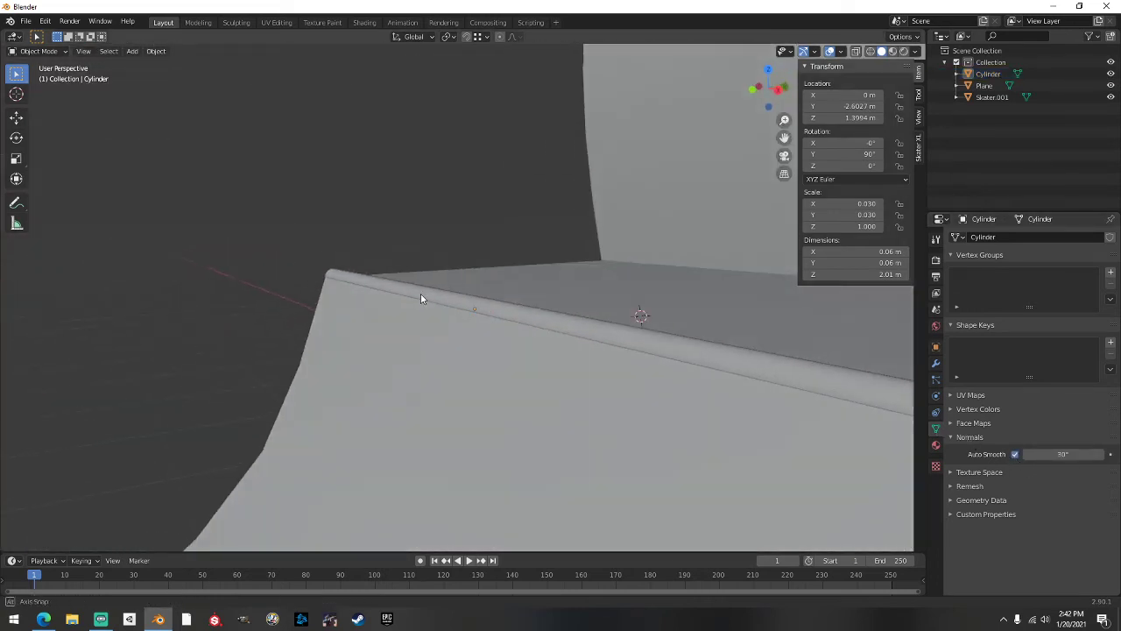